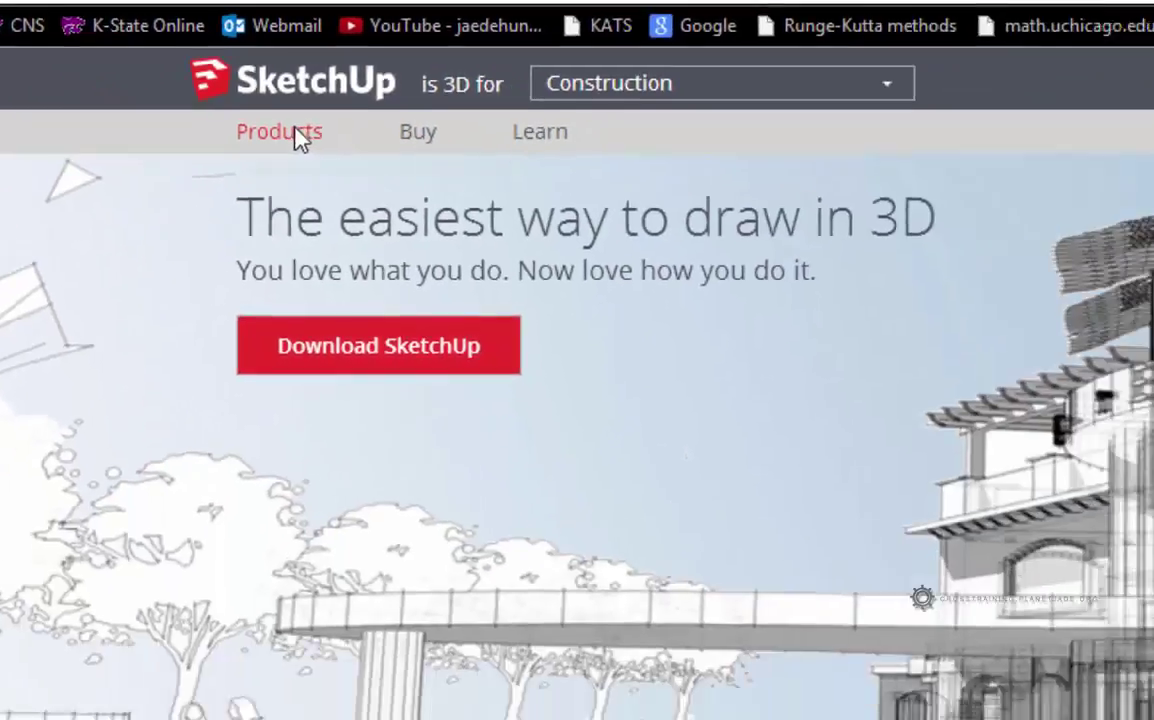
# - Begin the SketchUp download and choose Educational Use as the intended purpose
pyautogui.moveTo(964, 361)
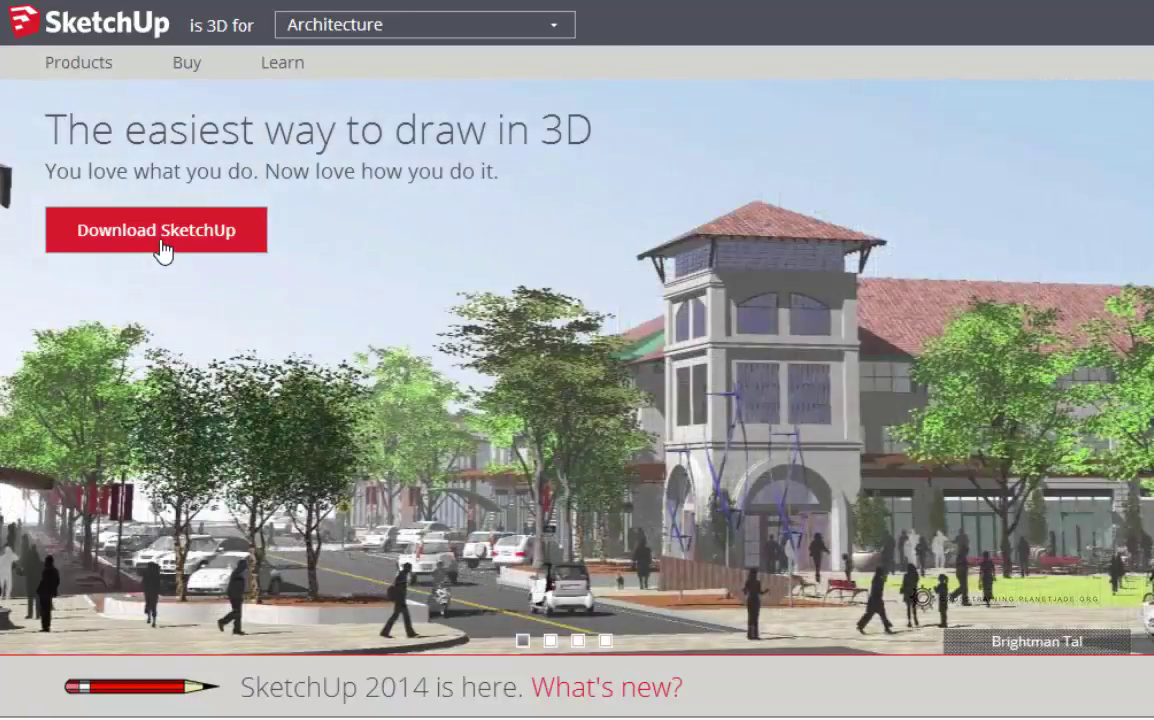
pyautogui.click(162, 242)
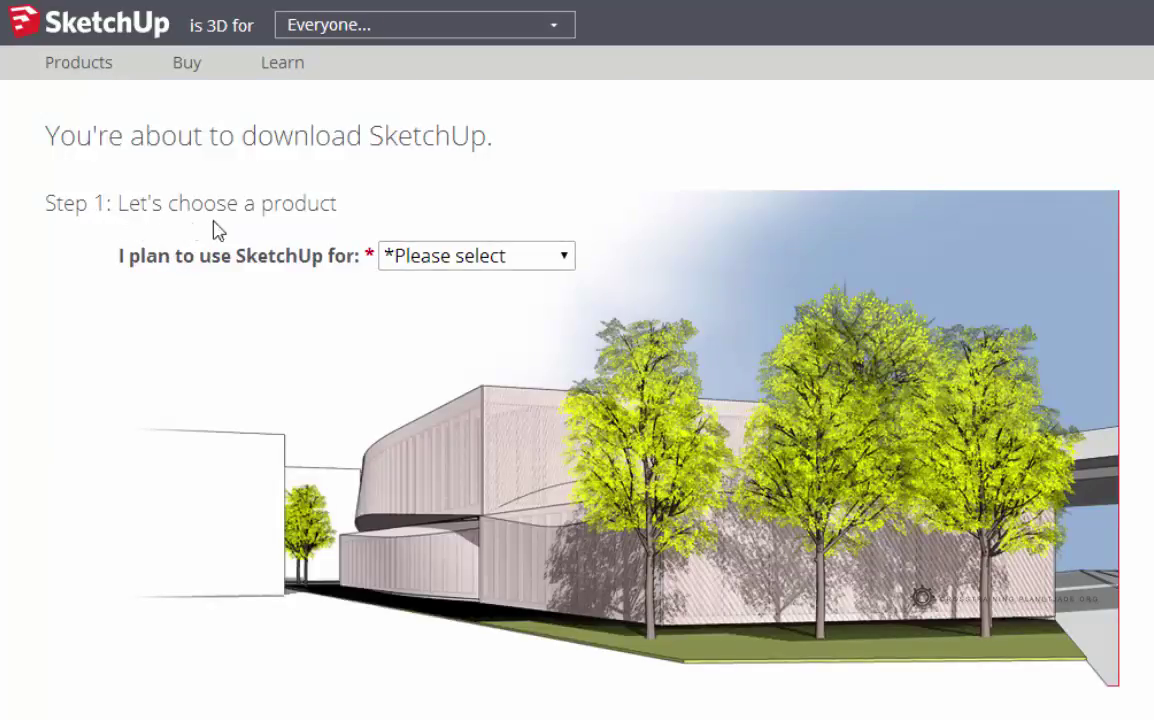
pyautogui.click(438, 257)
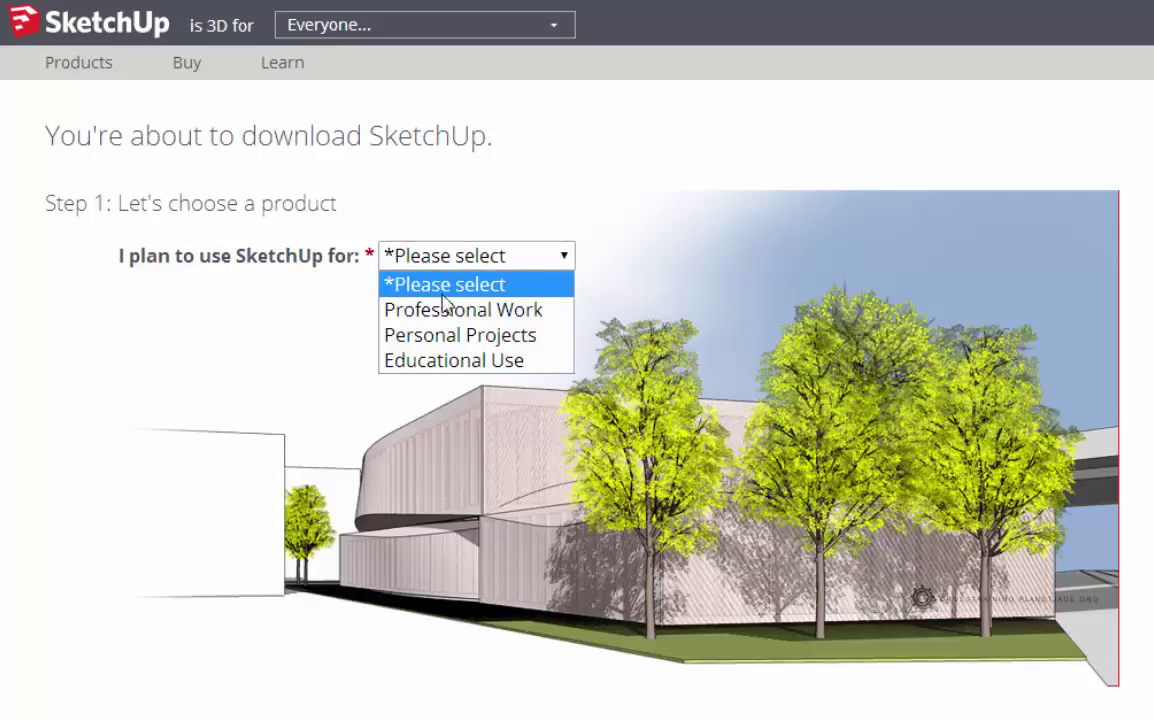
pyautogui.click(440, 362)
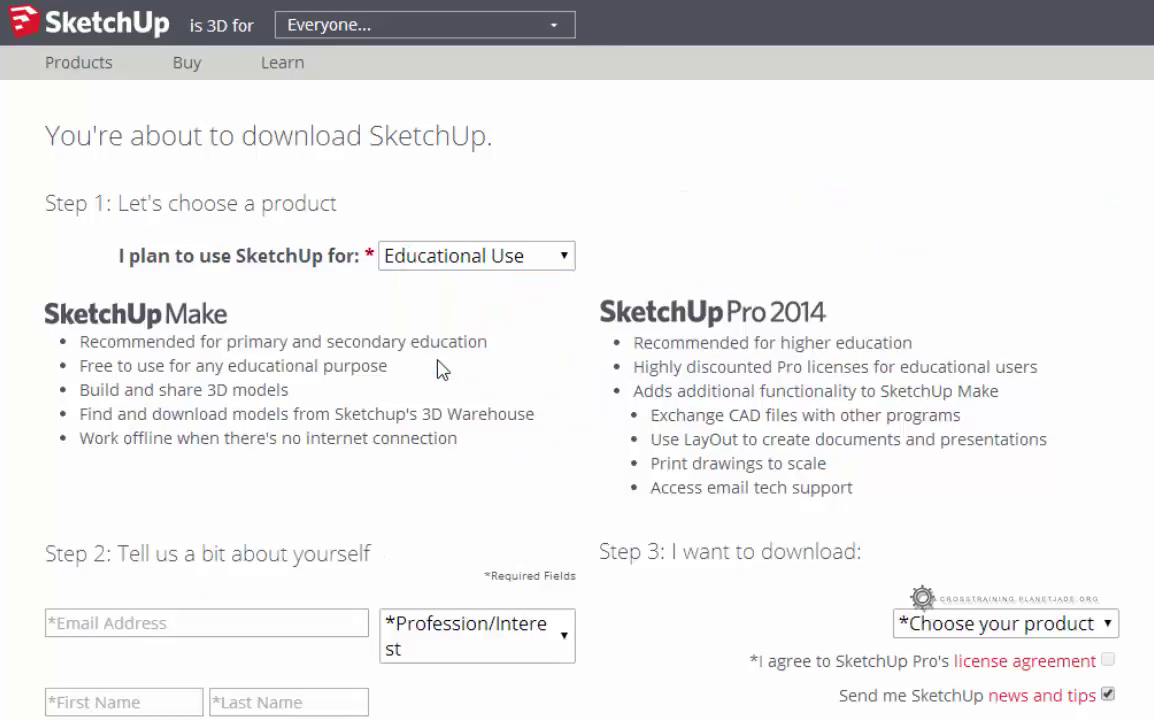
pyautogui.scroll(-1, 330, 570)
# - Enter the student's e-mail address and set Profession/Interest to Student
pyautogui.scroll(-1, 312, 570)
pyautogui.click(285, 512)
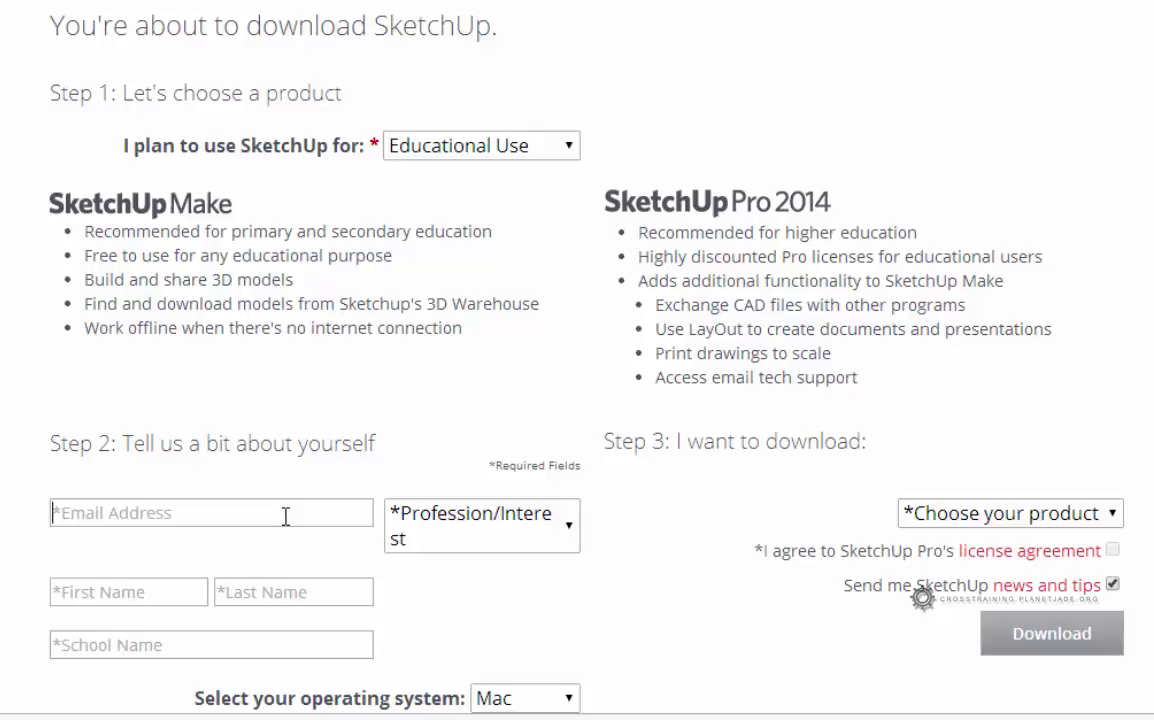
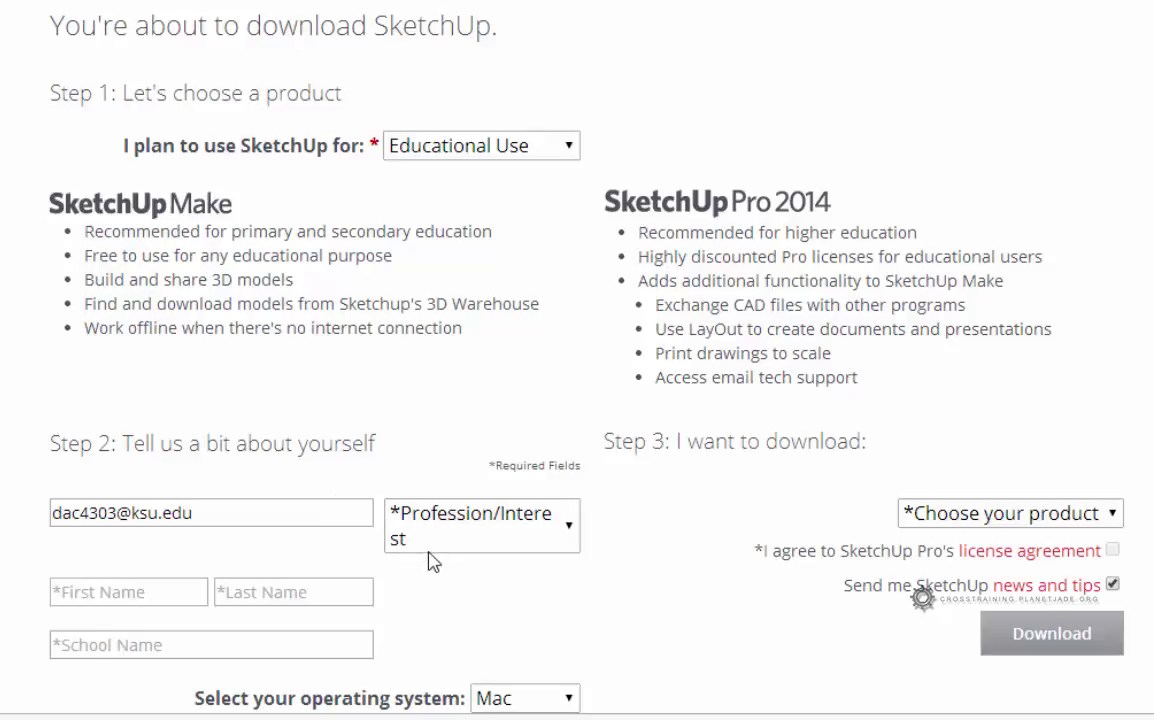
pyautogui.click(512, 540)
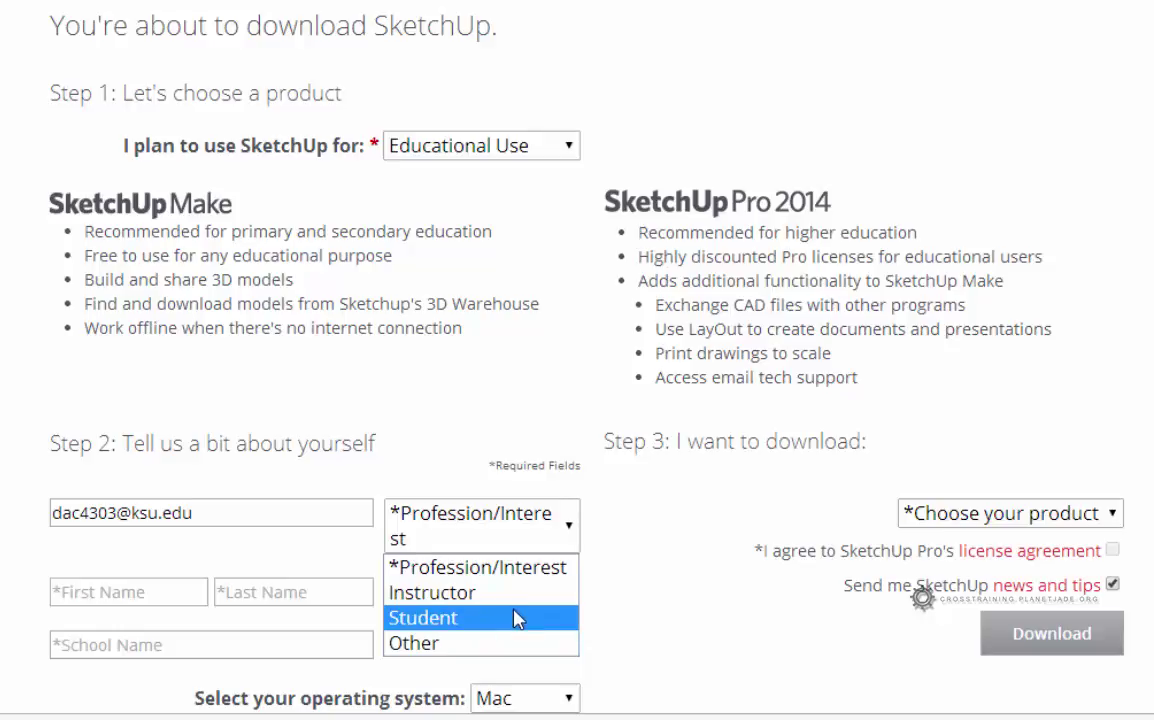
pyautogui.click(517, 619)
# - Fill in the student's first and last name and school name 'Kansas State University'
pyautogui.click(163, 565)
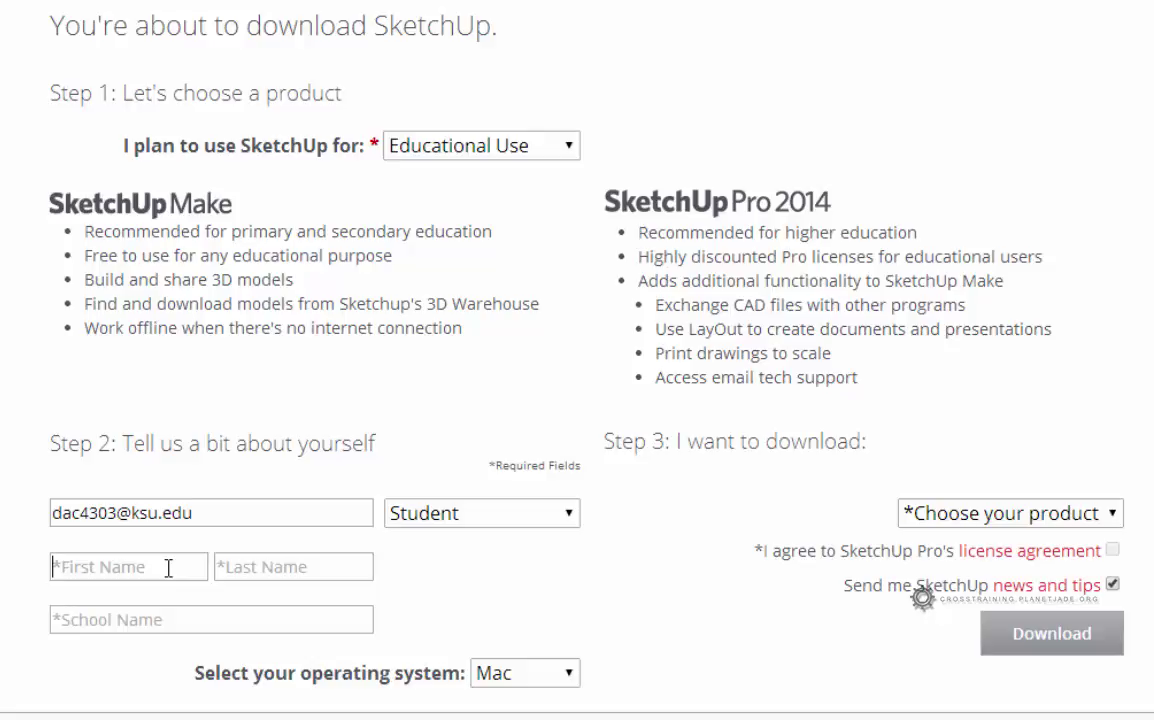
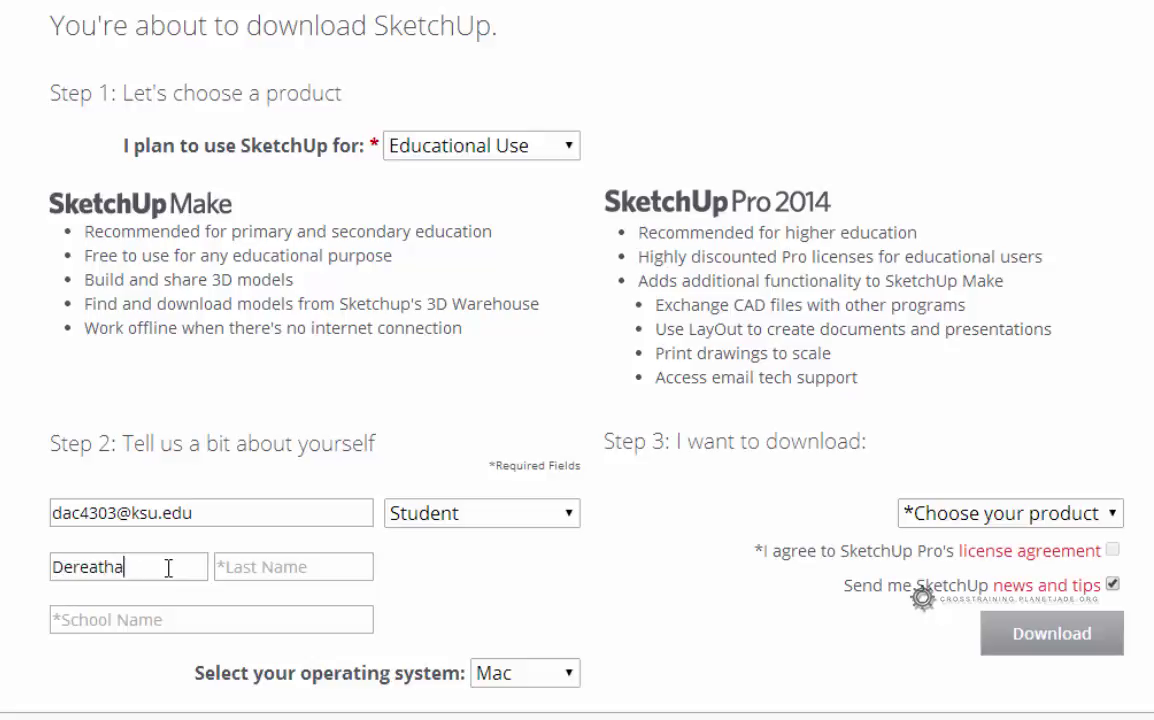
pyautogui.press('Tab')
pyautogui.press('Tab')
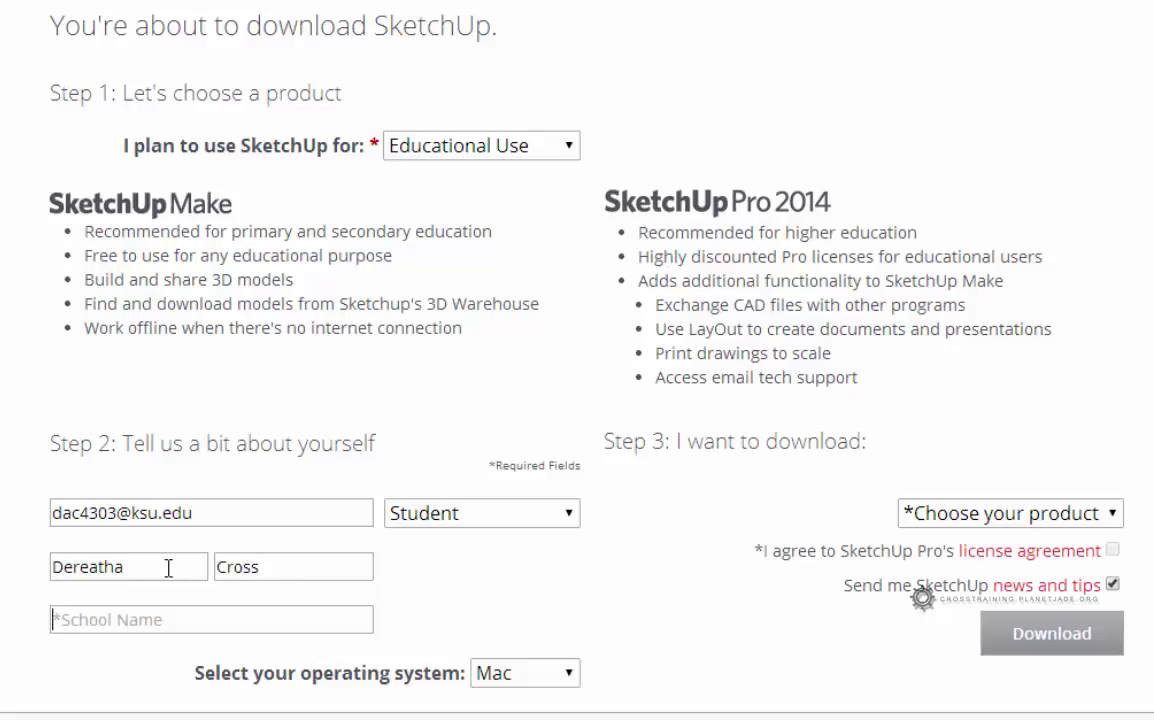
pyautogui.write('Kansas St')
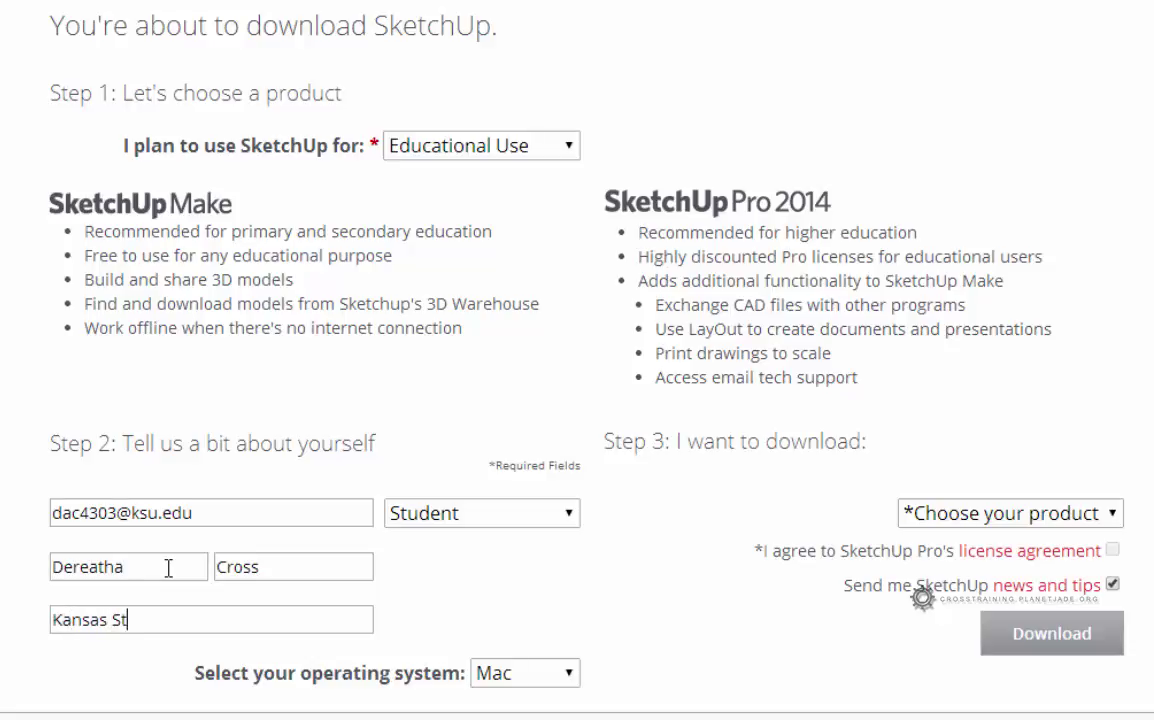
pyautogui.write('ate University')
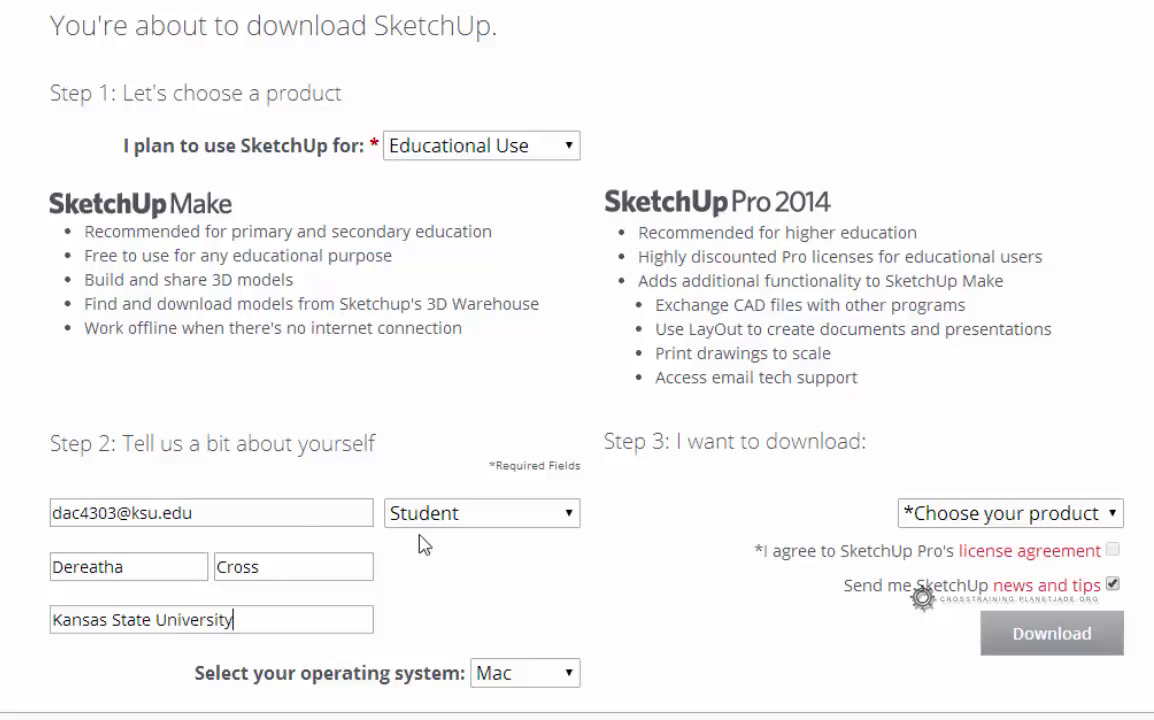
# - Choose Windows and SketchUp Pro 2014, decline news and tips, accept the licence, and download
pyautogui.click(549, 673)
pyautogui.click(550, 699)
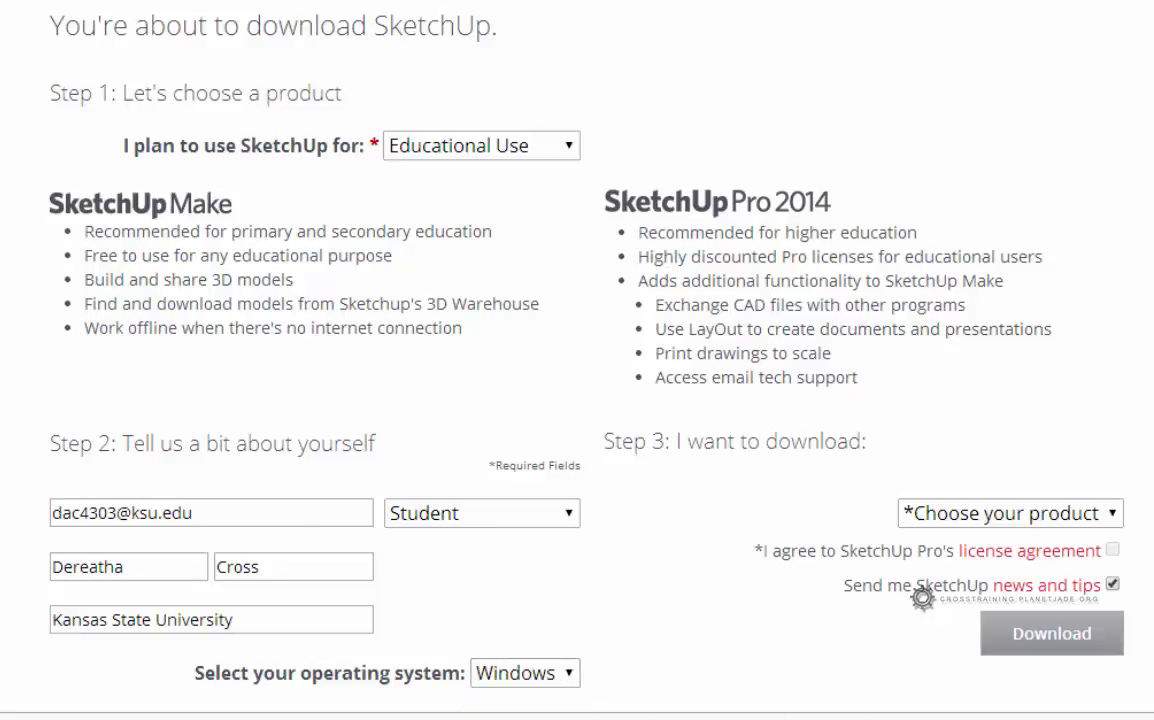
pyautogui.click(1005, 518)
pyautogui.click(943, 567)
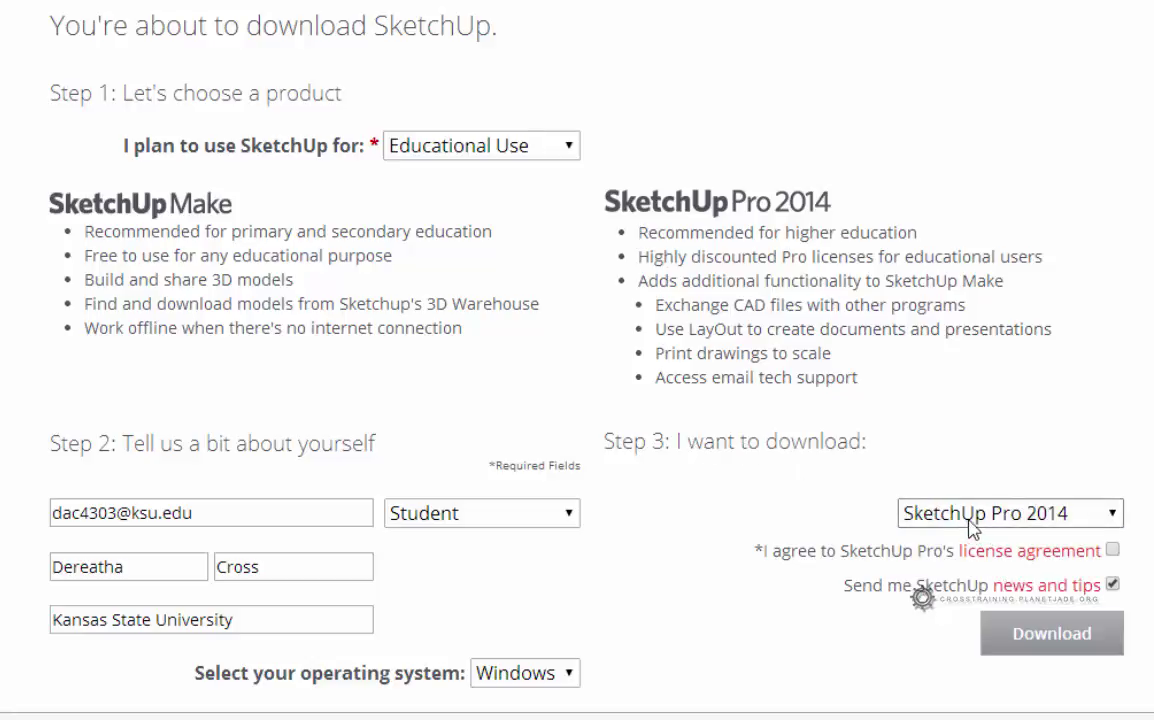
pyautogui.click(1112, 585)
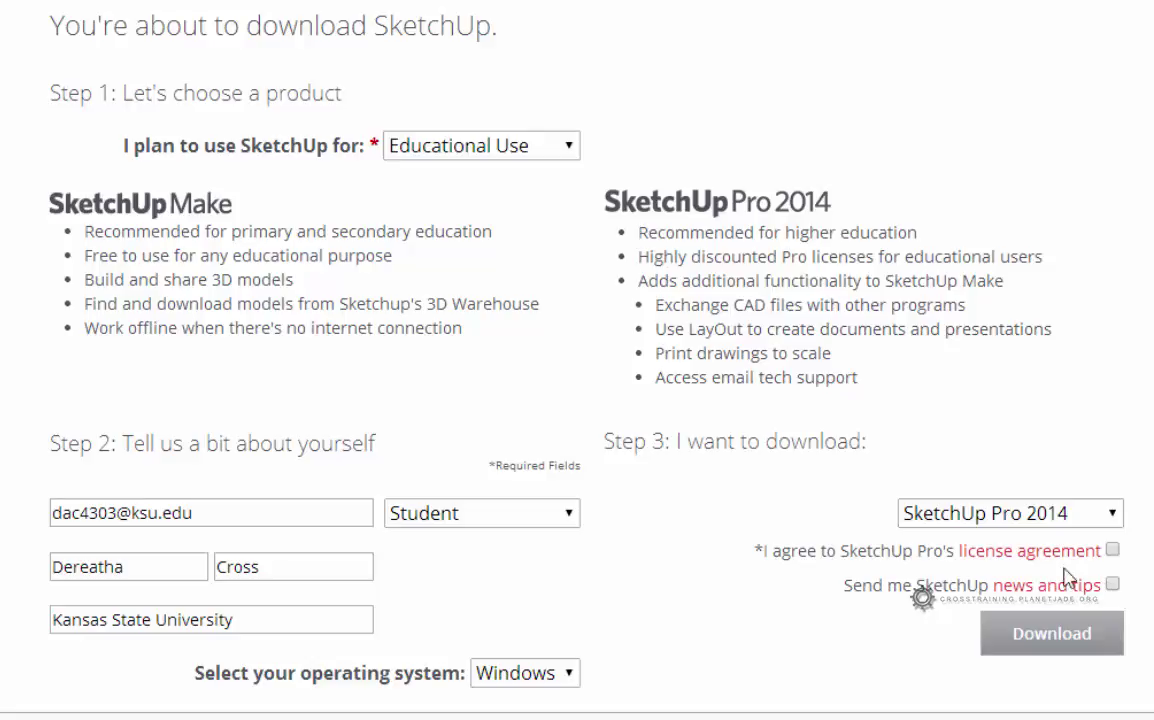
pyautogui.click(1112, 550)
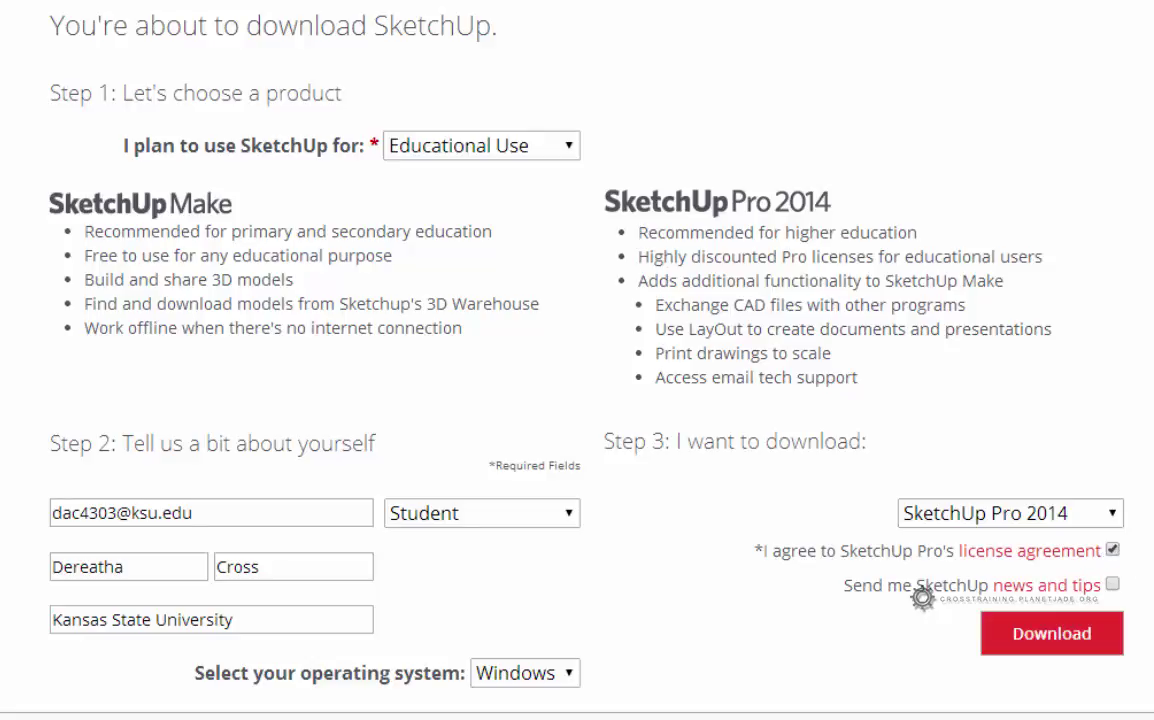
pyautogui.click(1076, 645)
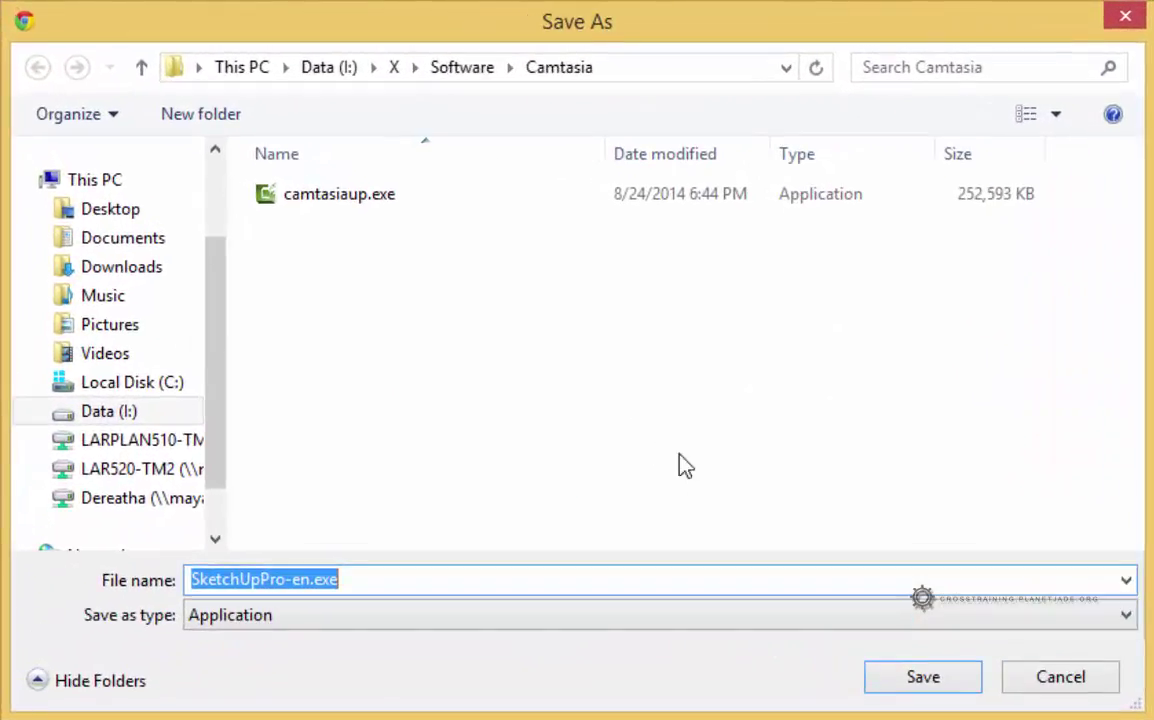
# - Navigate the Save As dialog to Data (I:) > X > Software
pyautogui.click(116, 212)
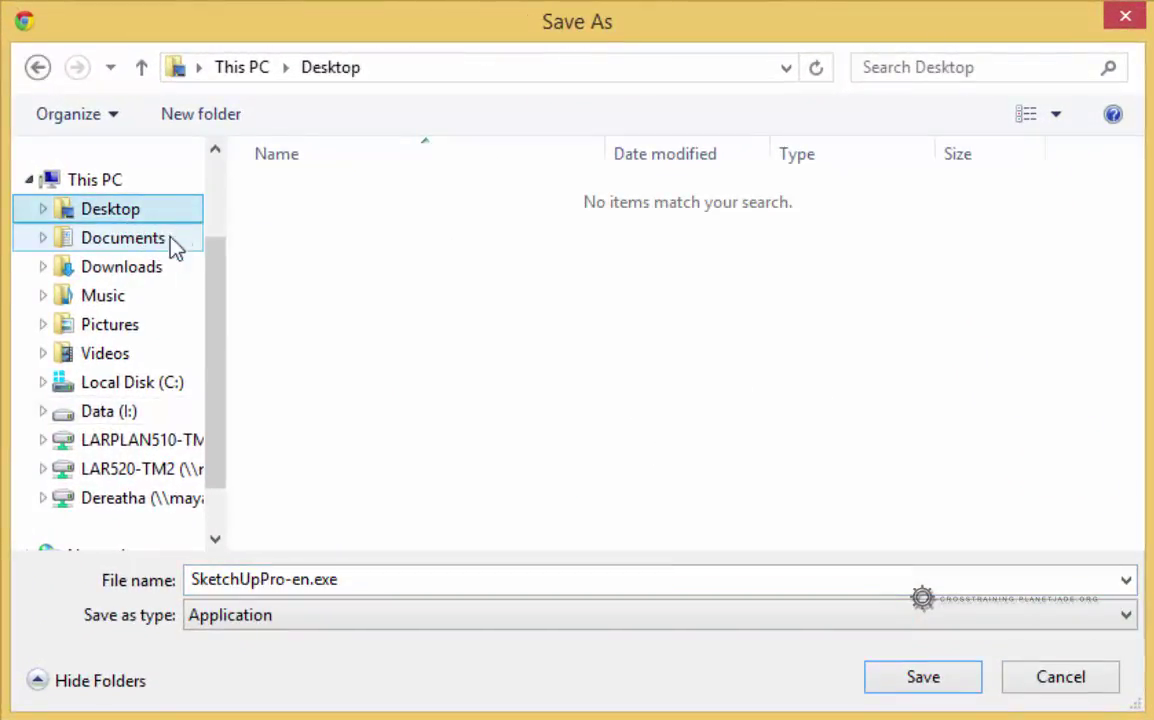
pyautogui.click(135, 412)
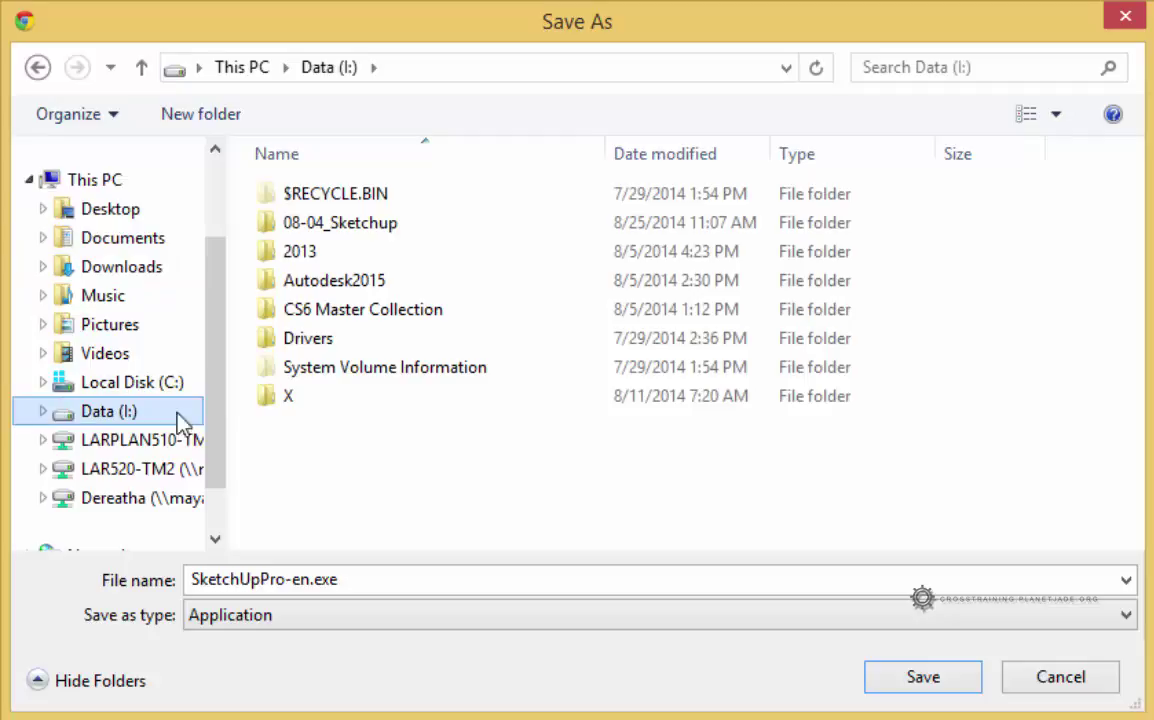
pyautogui.doubleClick(323, 405)
pyautogui.doubleClick(338, 197)
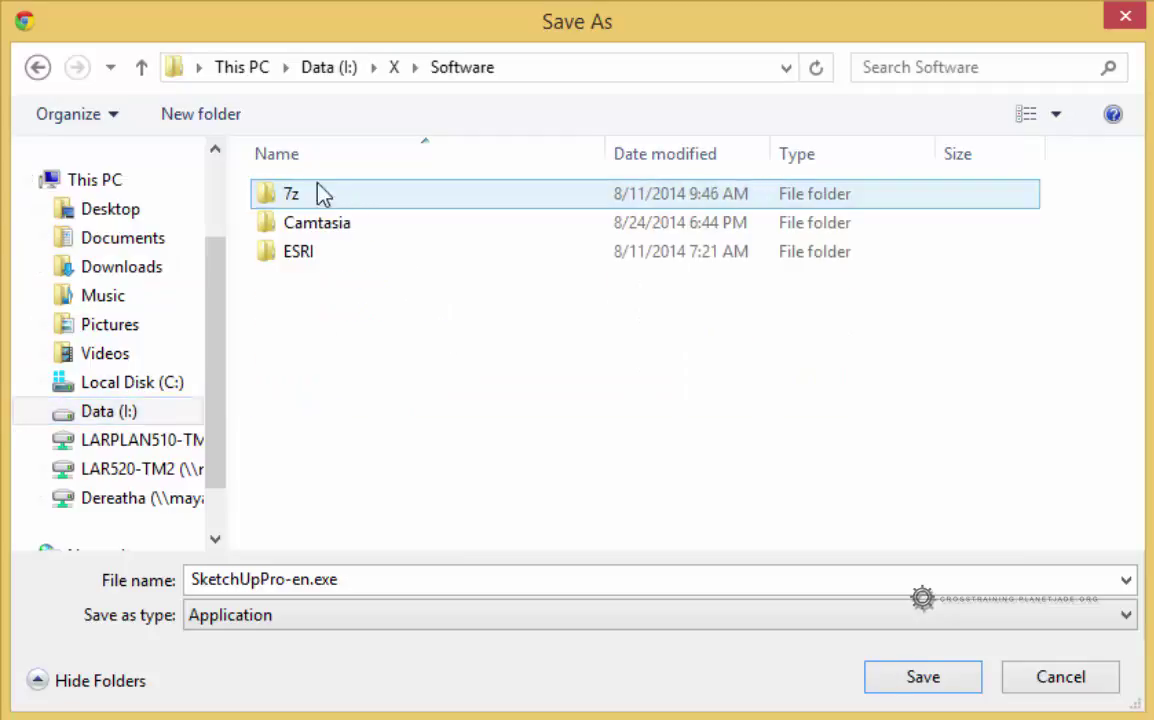
# - Create a new folder named 'Sketchup' inside Software and open it
pyautogui.click(182, 117)
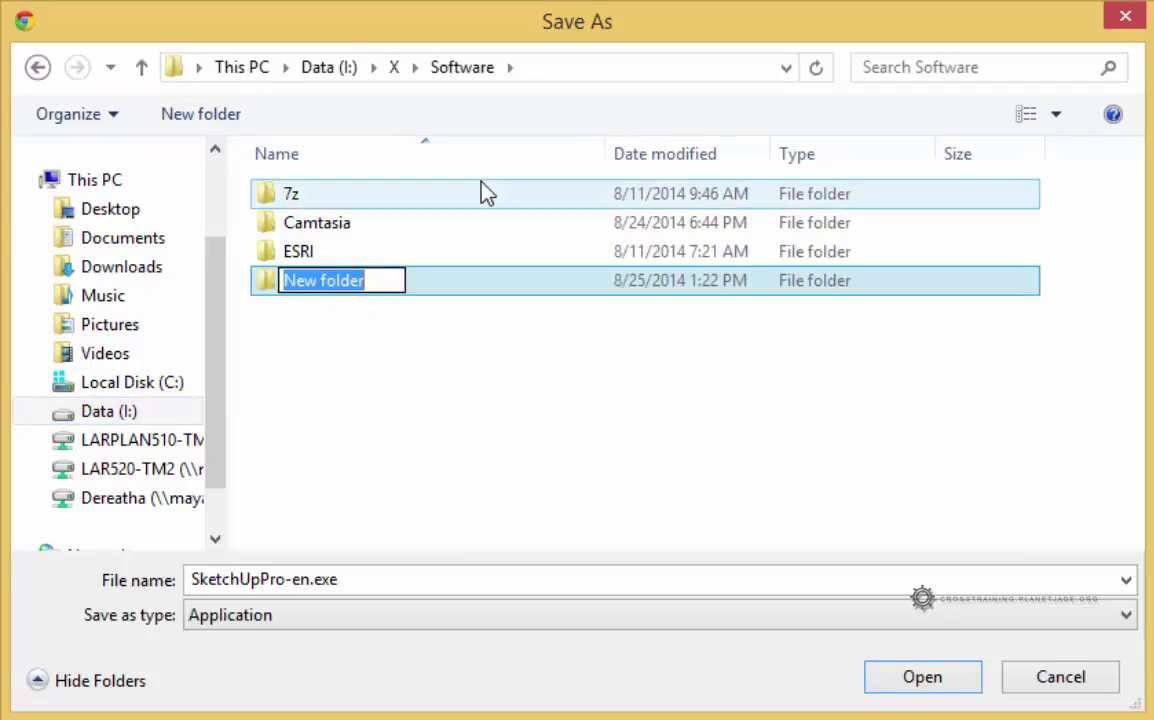
pyautogui.write('S')
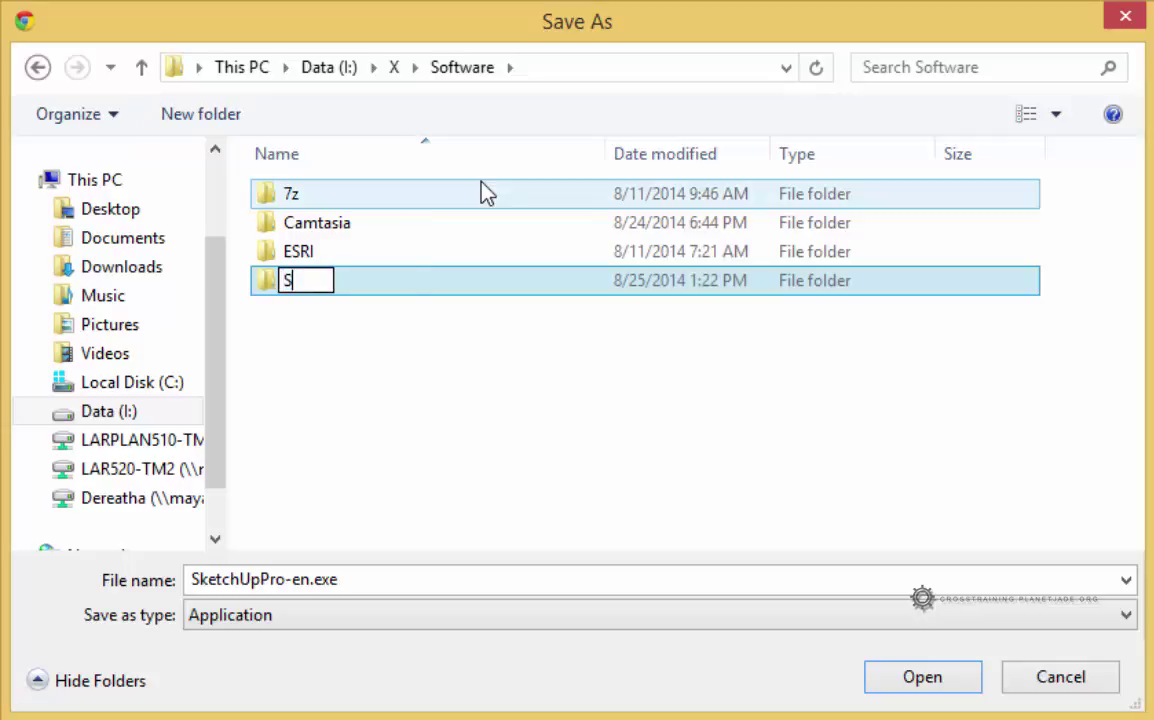
pyautogui.write('ketchup')
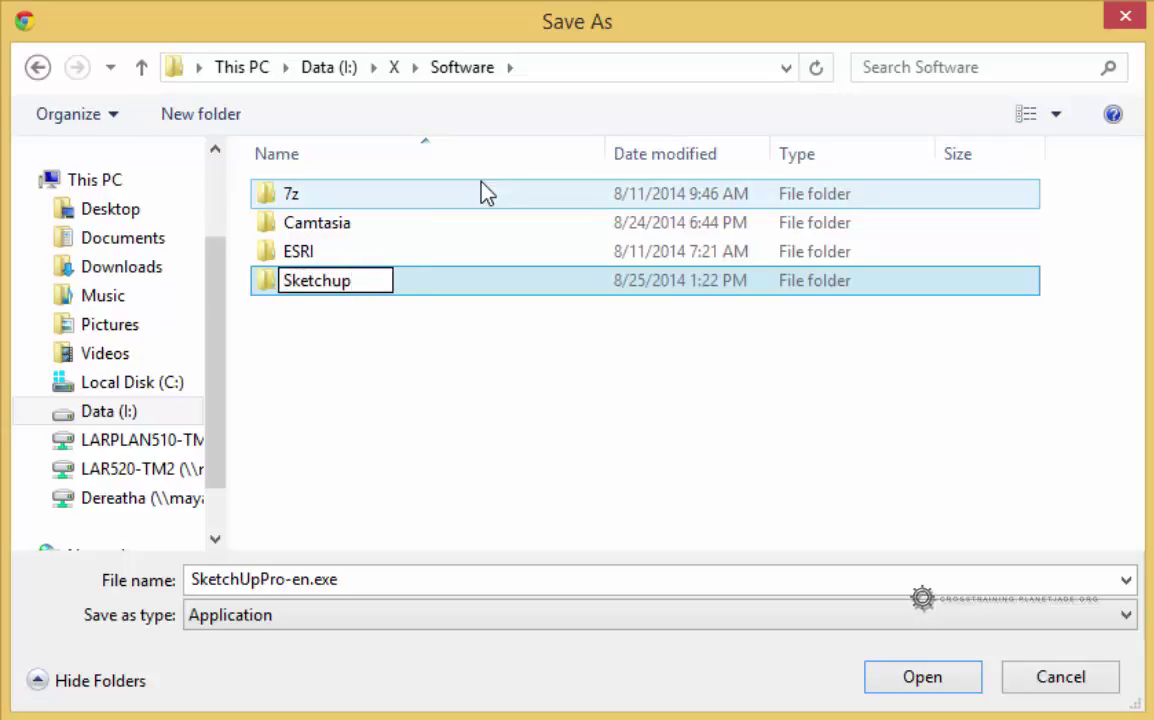
pyautogui.click(390, 305)
pyautogui.doubleClick(370, 282)
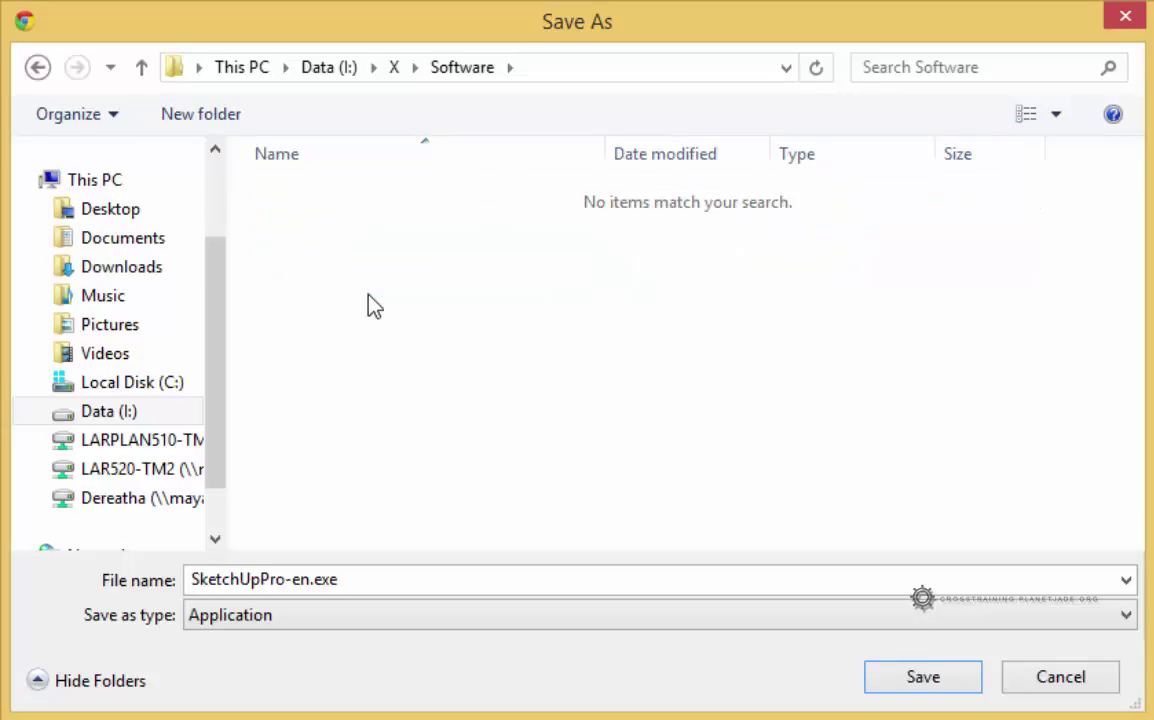
# - Create and open a '2014' folder, then save SketchUpPro-en.exe there
pyautogui.click(225, 116)
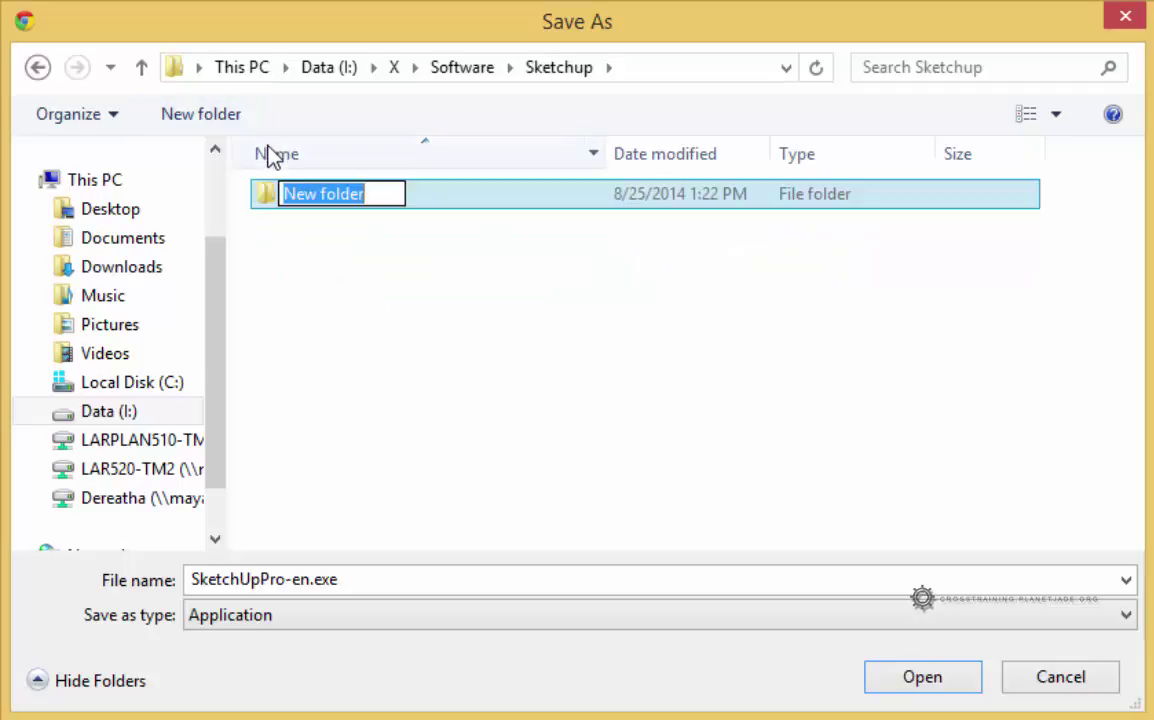
pyautogui.write('2014')
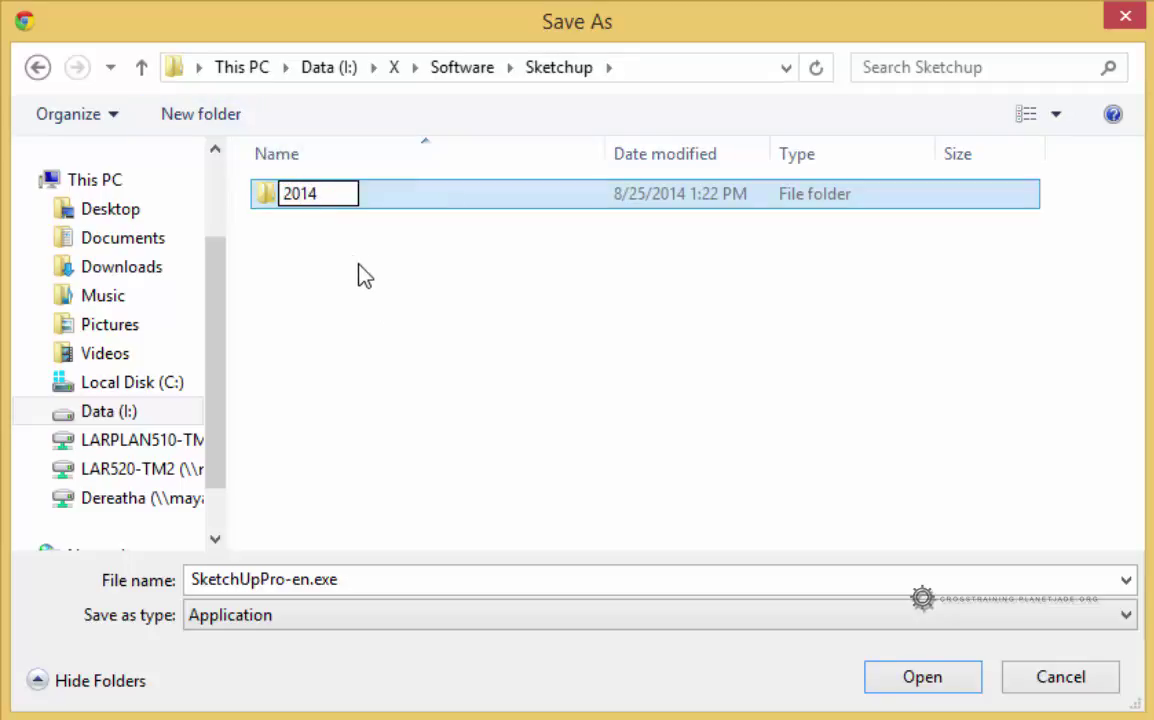
pyautogui.click(361, 275)
pyautogui.doubleClick(322, 206)
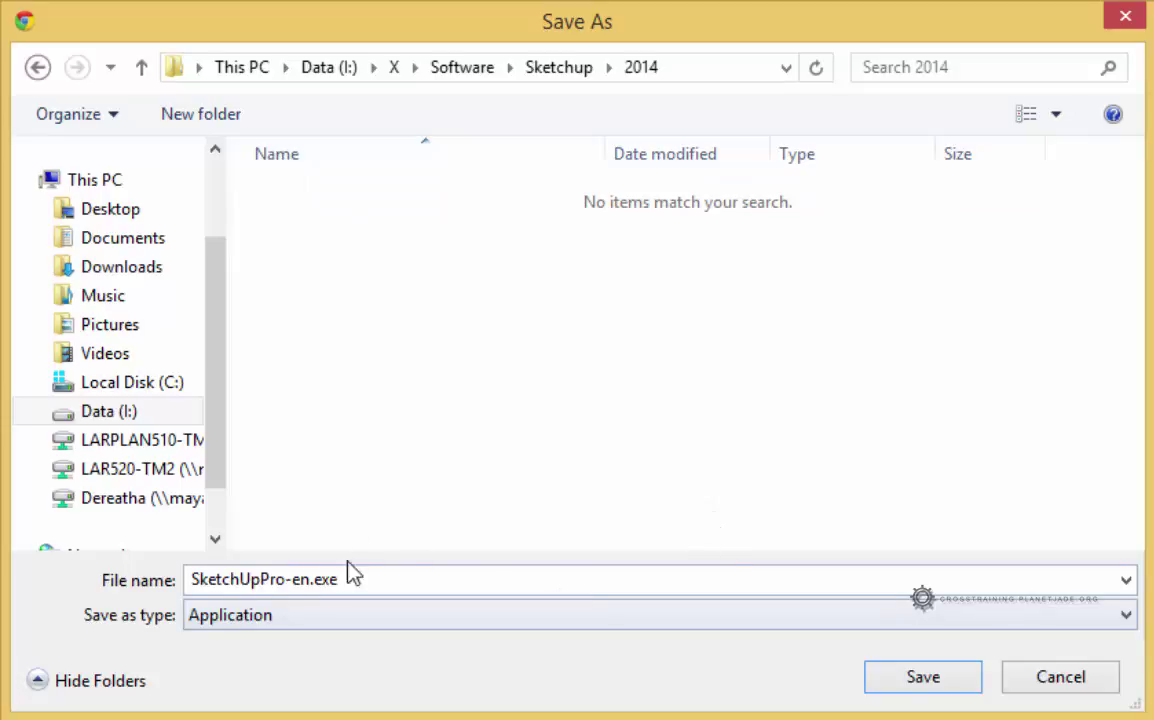
pyautogui.click(912, 681)
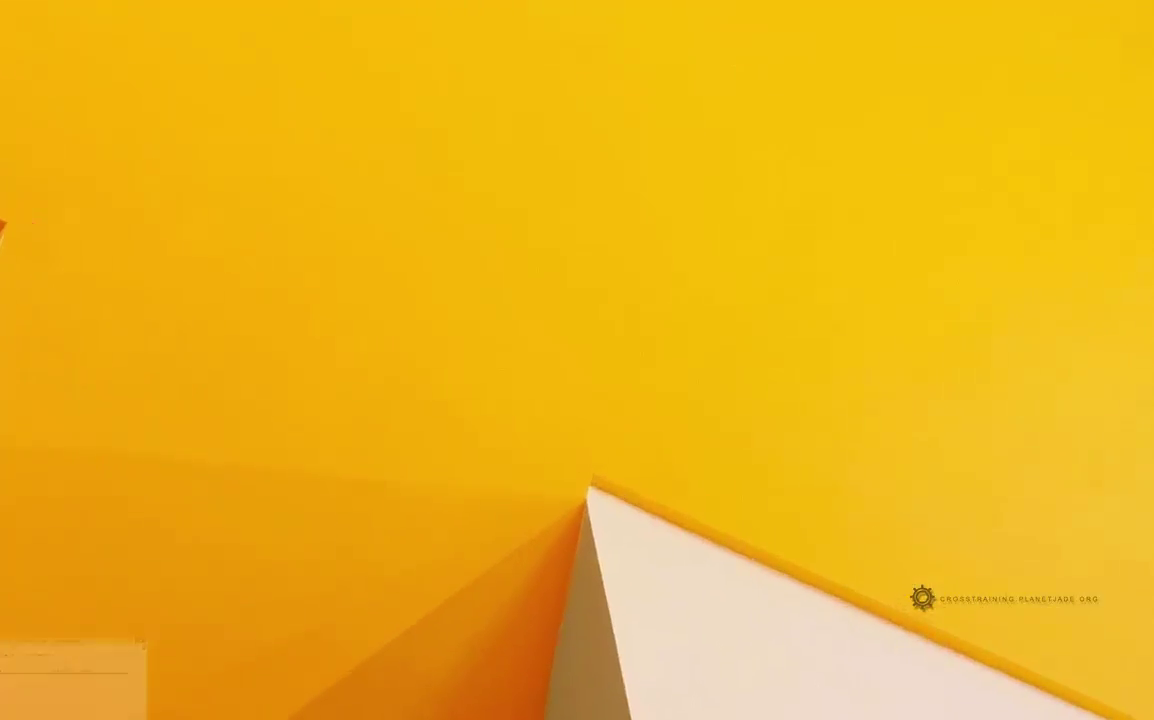
# - Browse File Explorer to Data (I:) > X > Software > Sketchup > 2014 and select SketchUpPro-en.exe
pyautogui.click(92, 708)
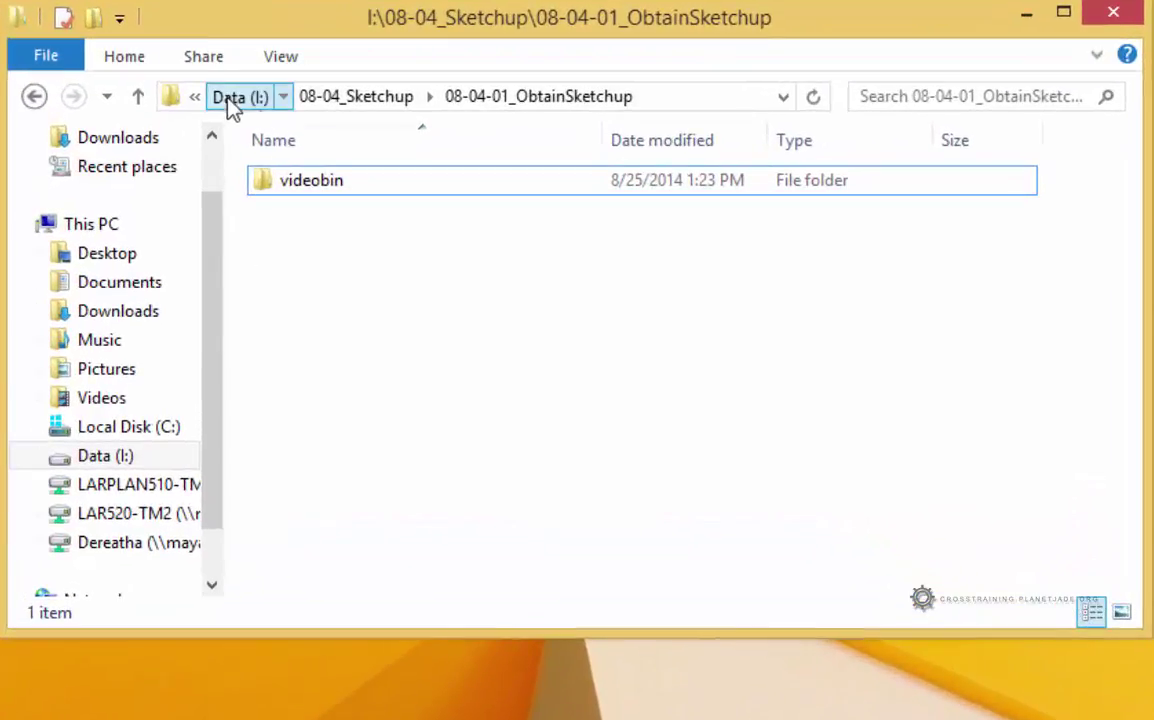
pyautogui.click(230, 98)
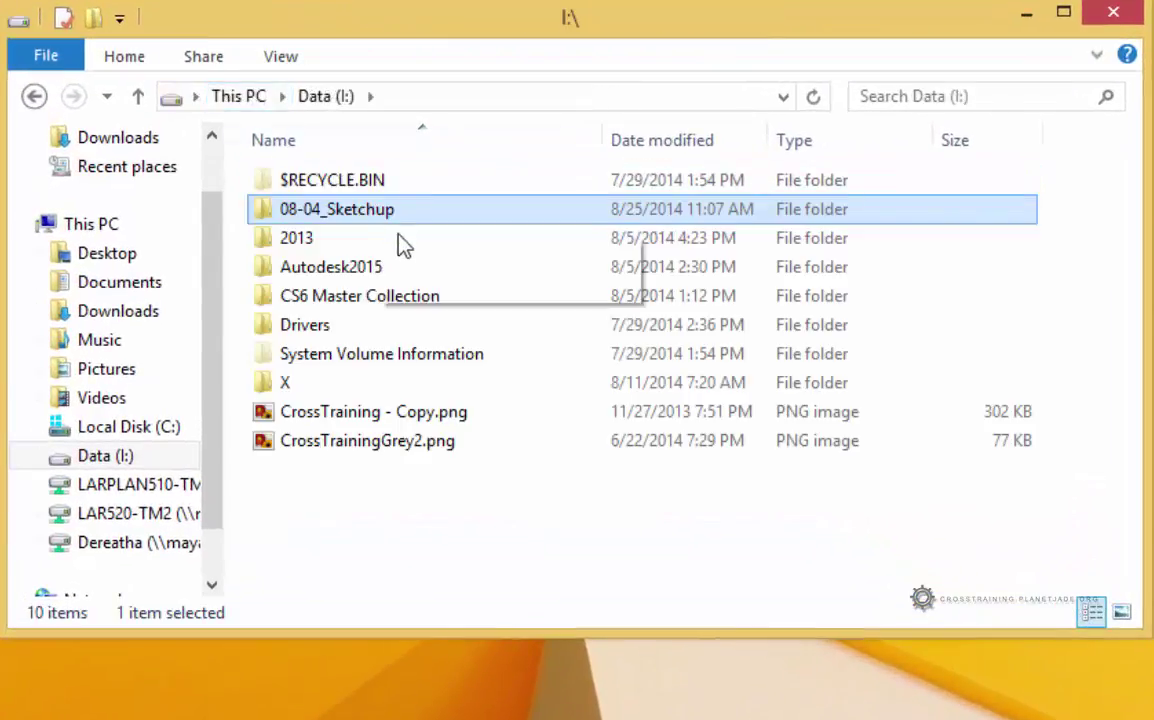
pyautogui.doubleClick(296, 385)
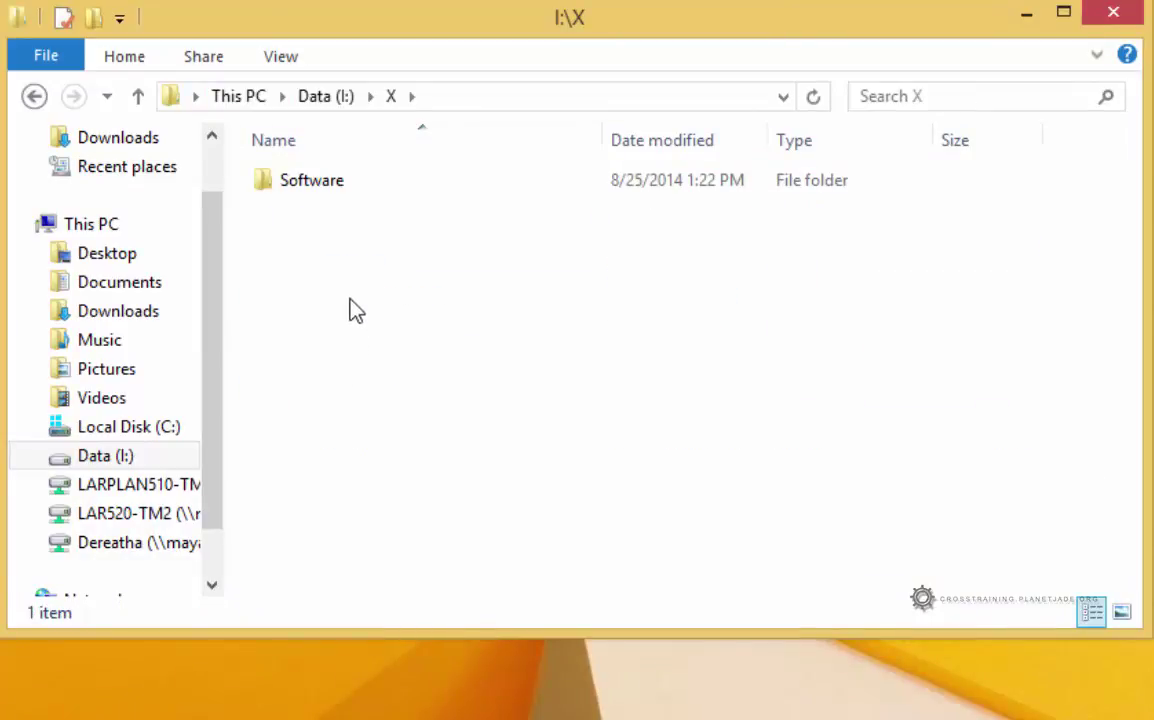
pyautogui.doubleClick(319, 182)
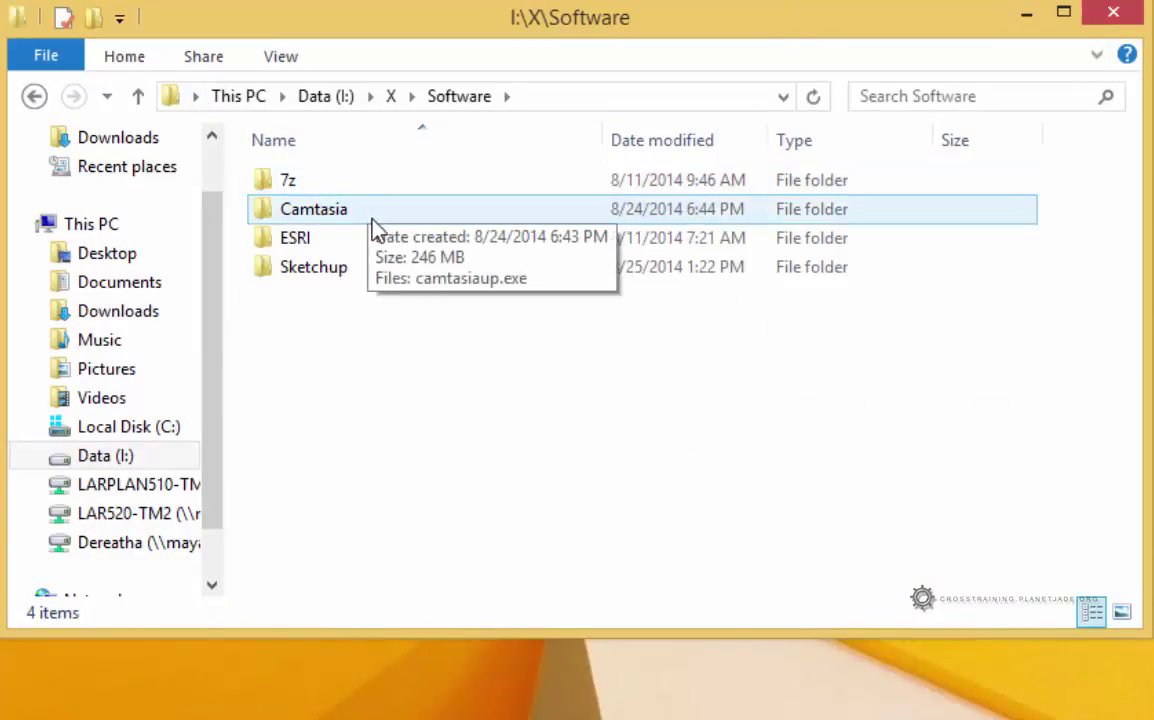
pyautogui.doubleClick(343, 268)
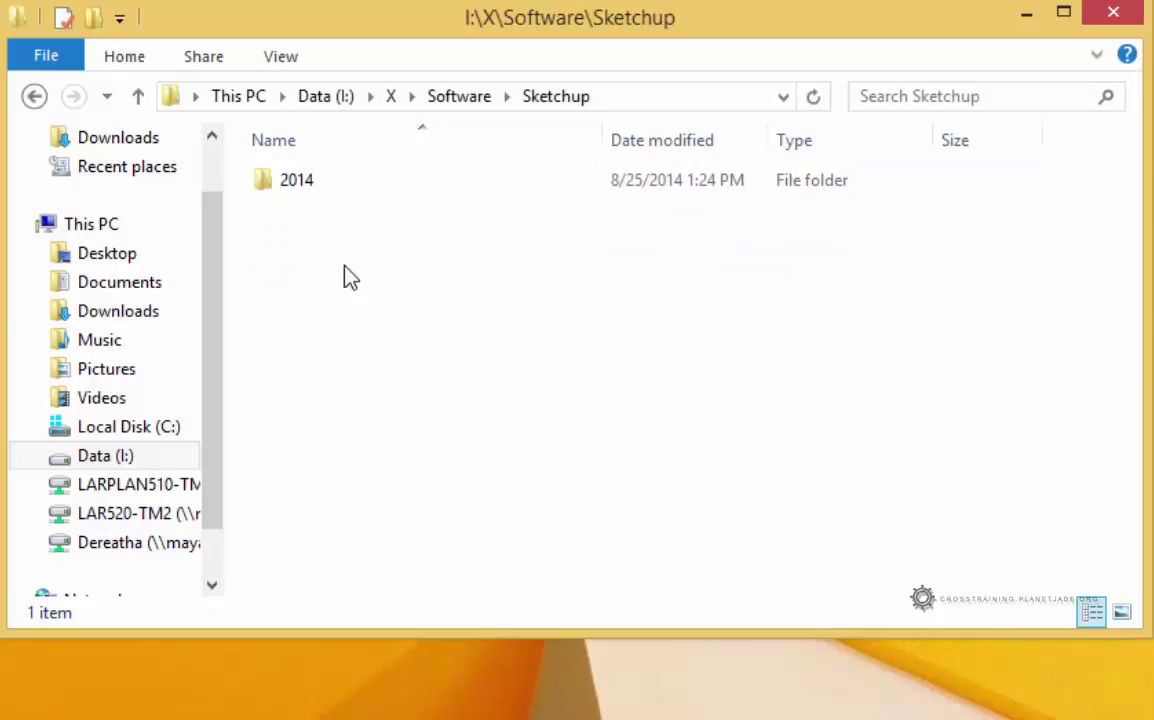
pyautogui.doubleClick(312, 190)
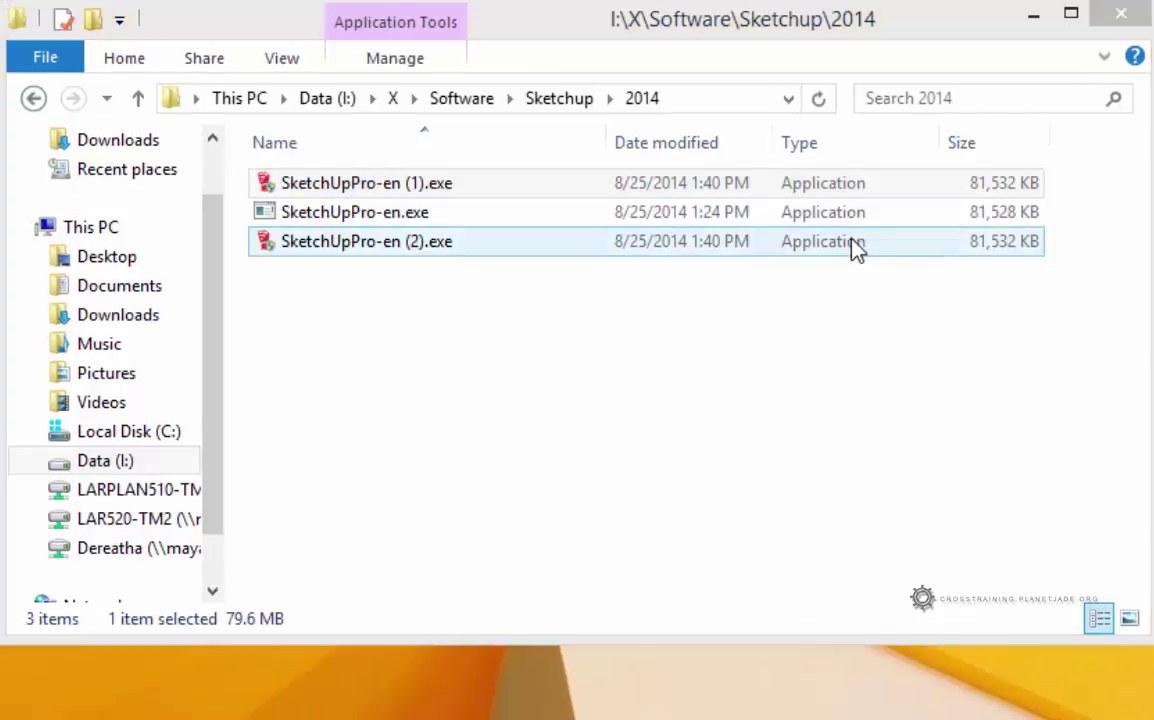
pyautogui.click(516, 212)
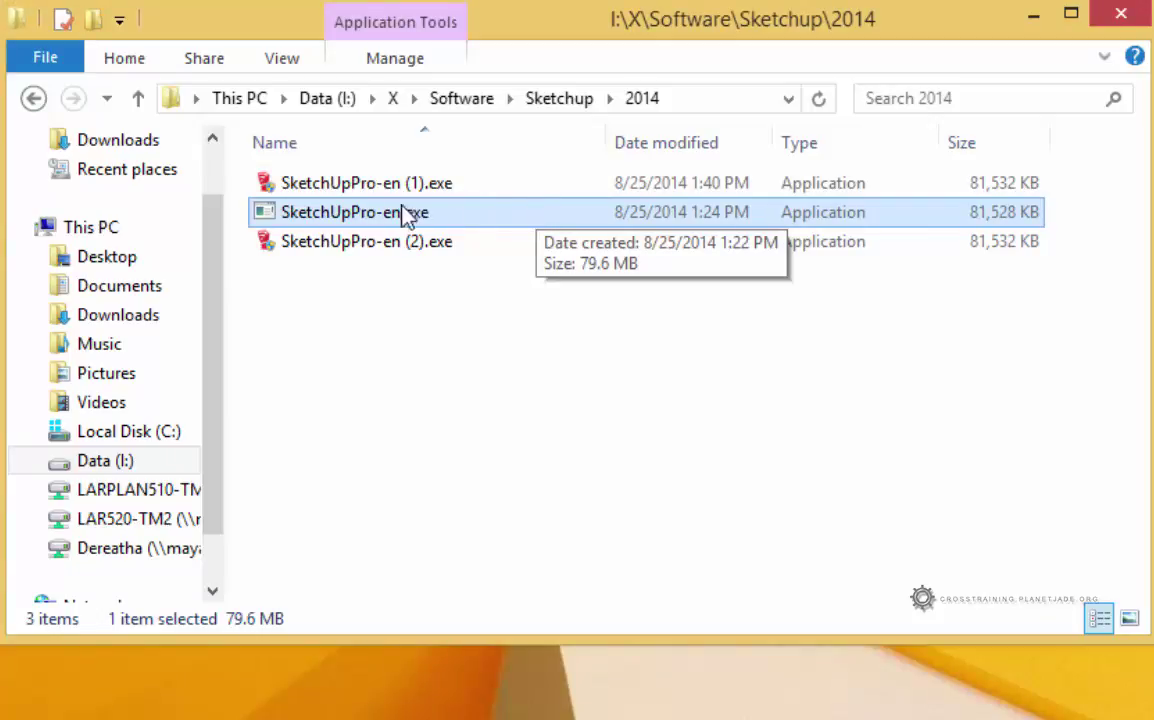
pyautogui.doubleClick(346, 218)
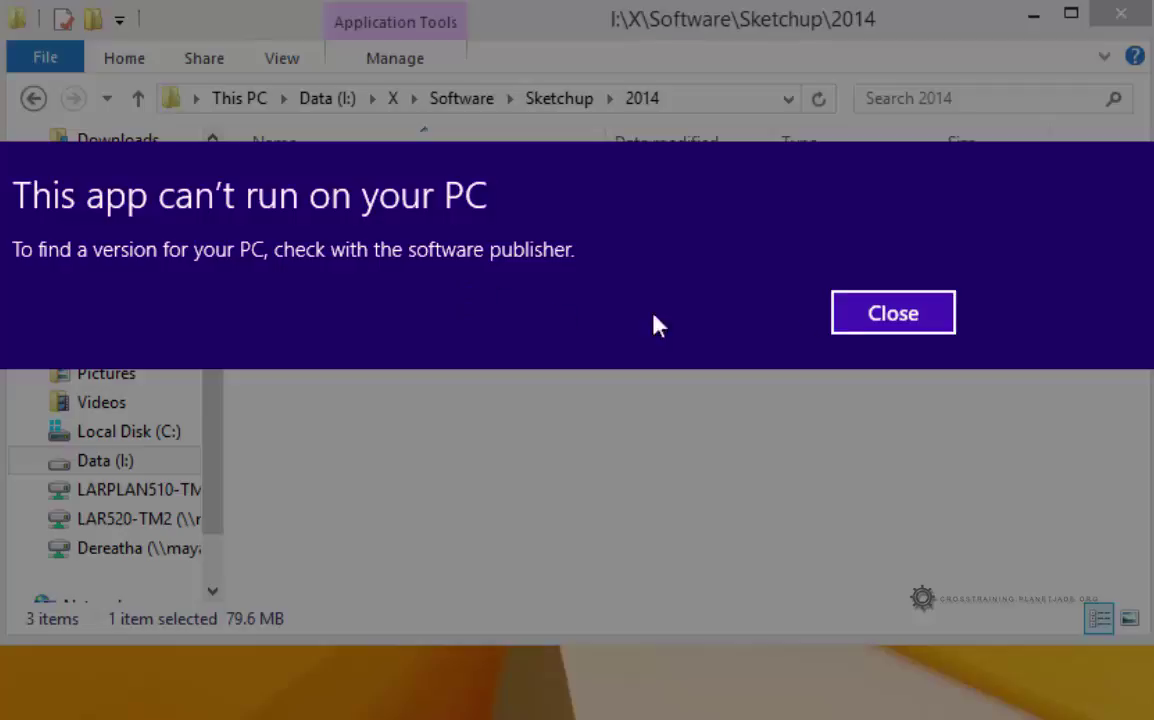
pyautogui.click(894, 322)
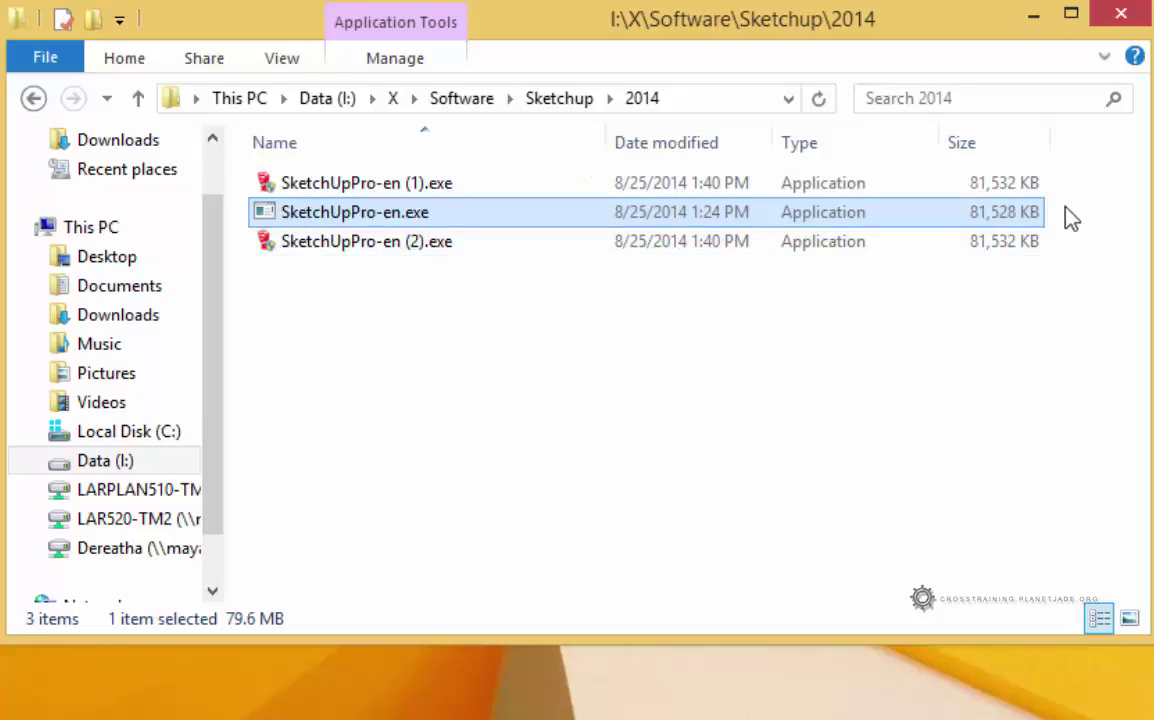
# - Select the SketchUpPro-en (1).exe and (2).exe copies in turn to compare them
pyautogui.click(1000, 188)
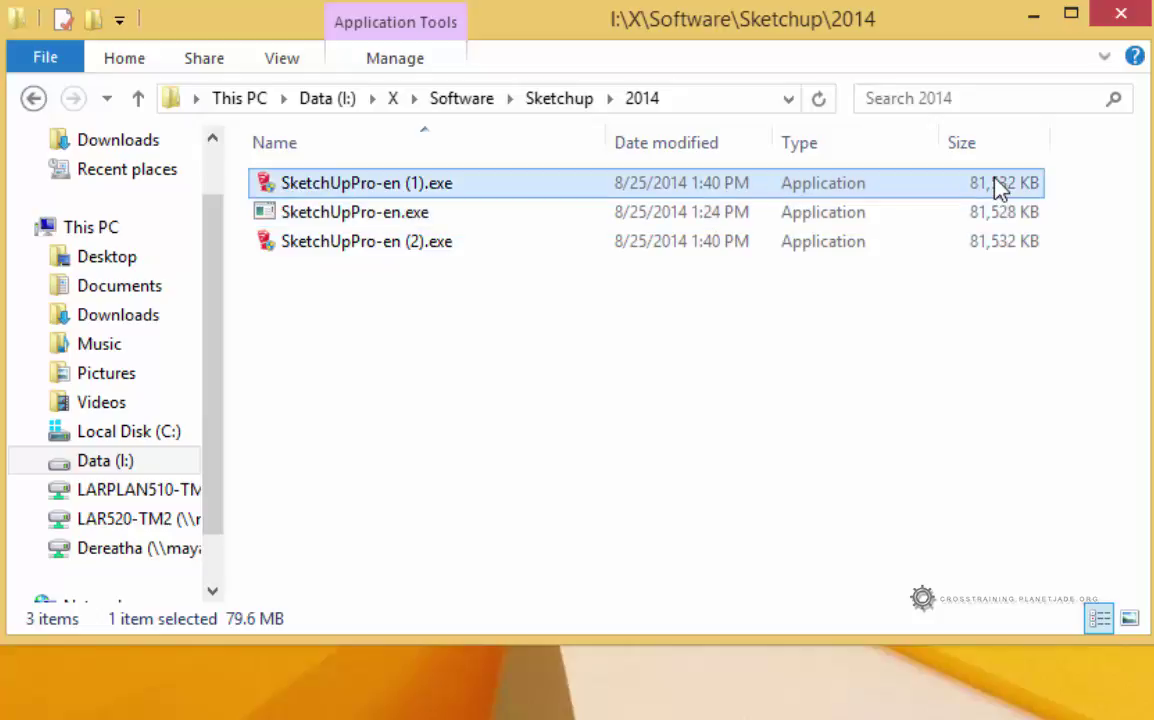
pyautogui.click(1000, 250)
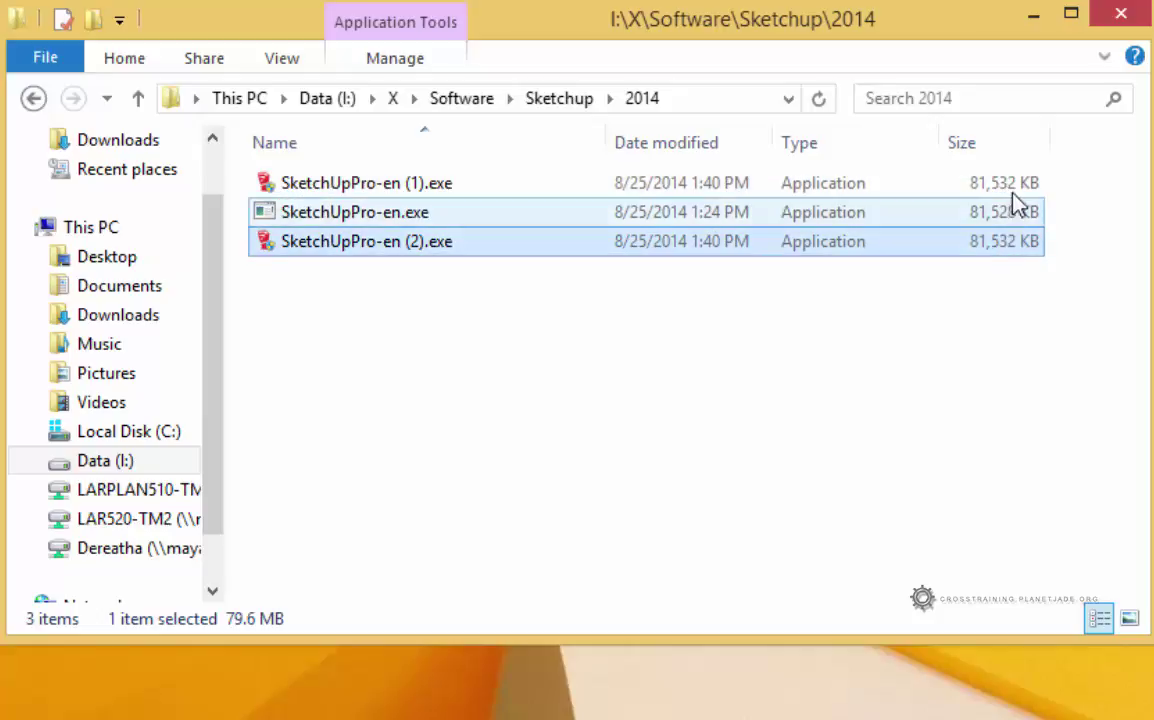
pyautogui.click(1015, 188)
pyautogui.click(1013, 245)
# - Delete the non-working SketchUpPro-en.exe and the SketchUpPro-en (1).exe duplicate
pyautogui.click(1003, 218)
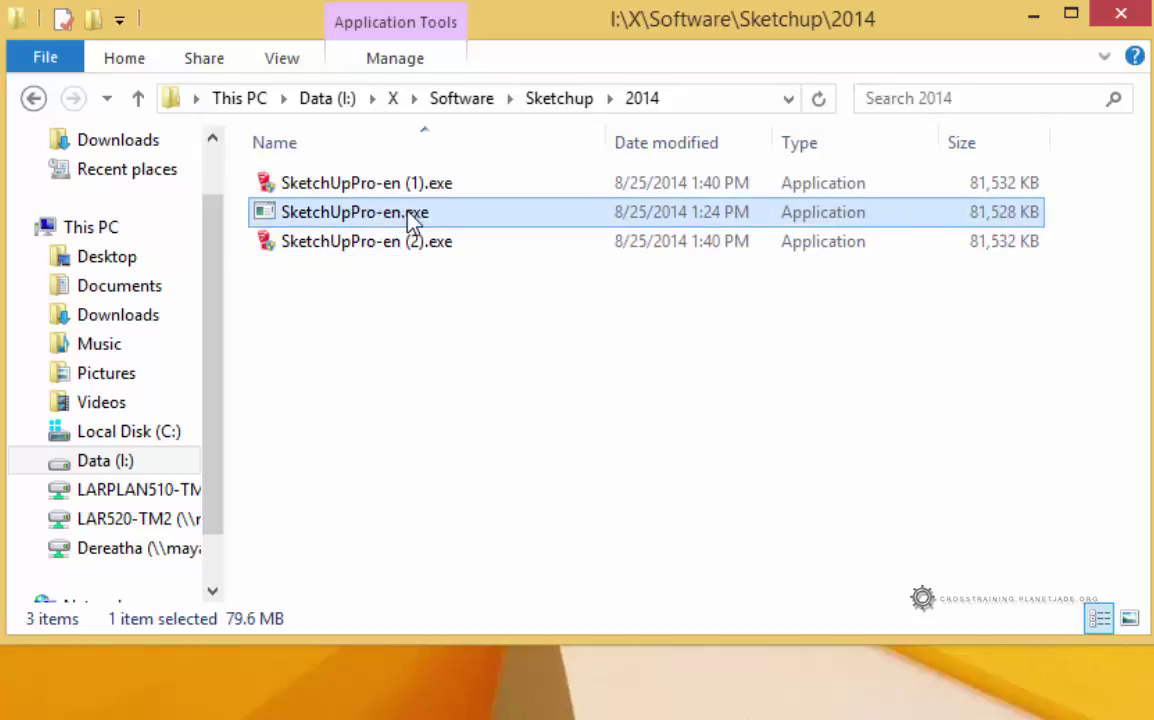
pyautogui.press('Delete')
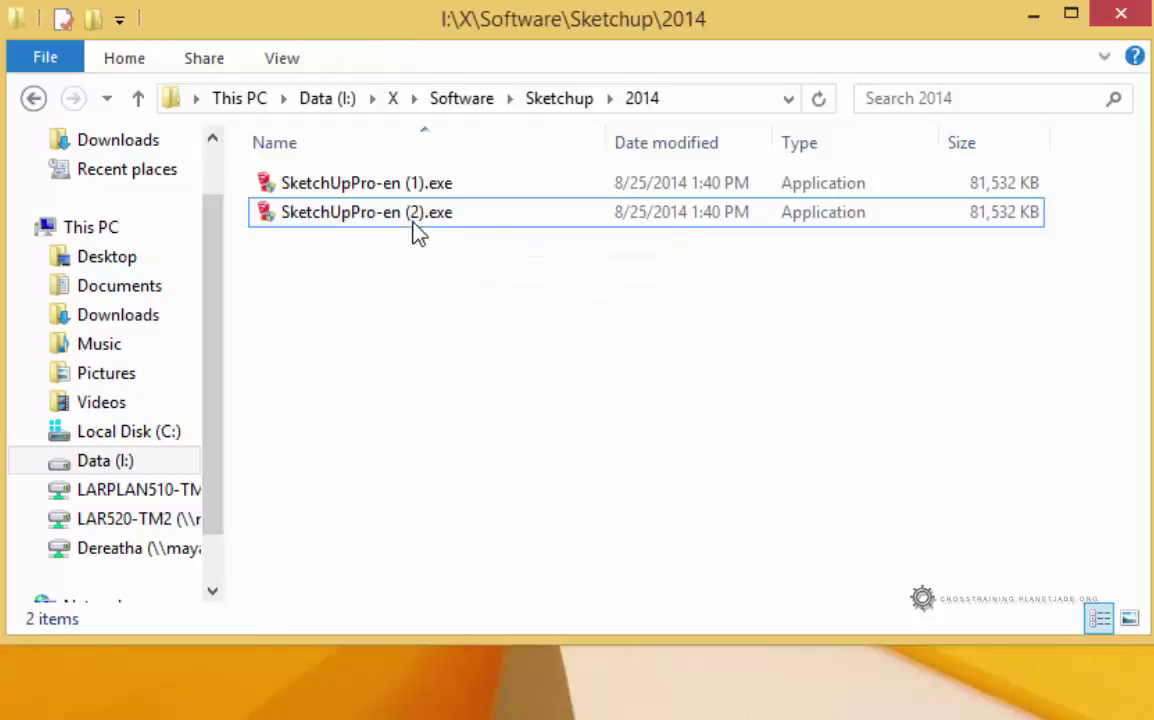
pyautogui.click(424, 186)
pyautogui.press('Delete')
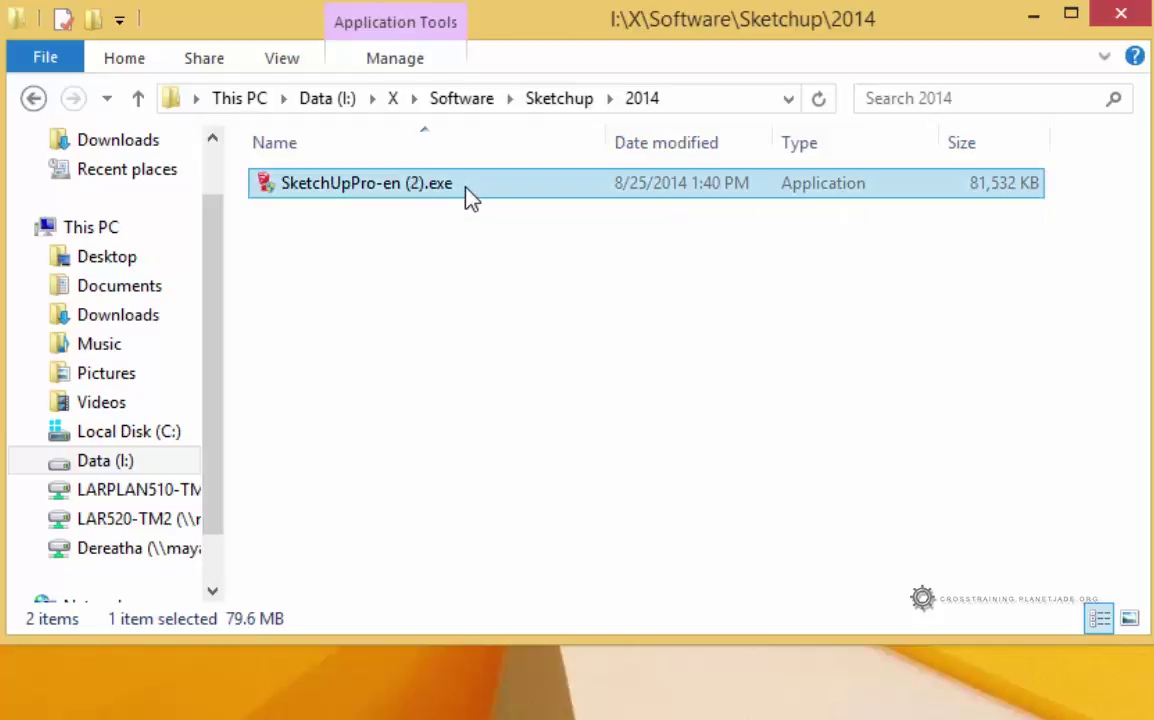